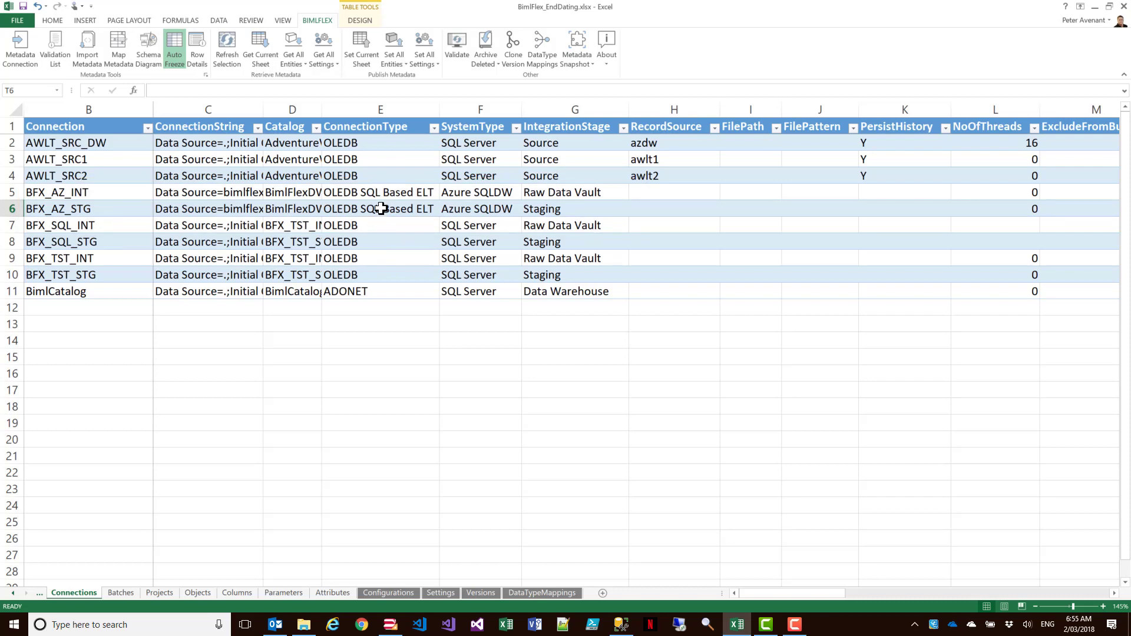
- Set the ConnectionType of the BFX_SQL_INT connection to OLEDB SQL Based ELT
left_click_drag(472, 194, 473, 211)
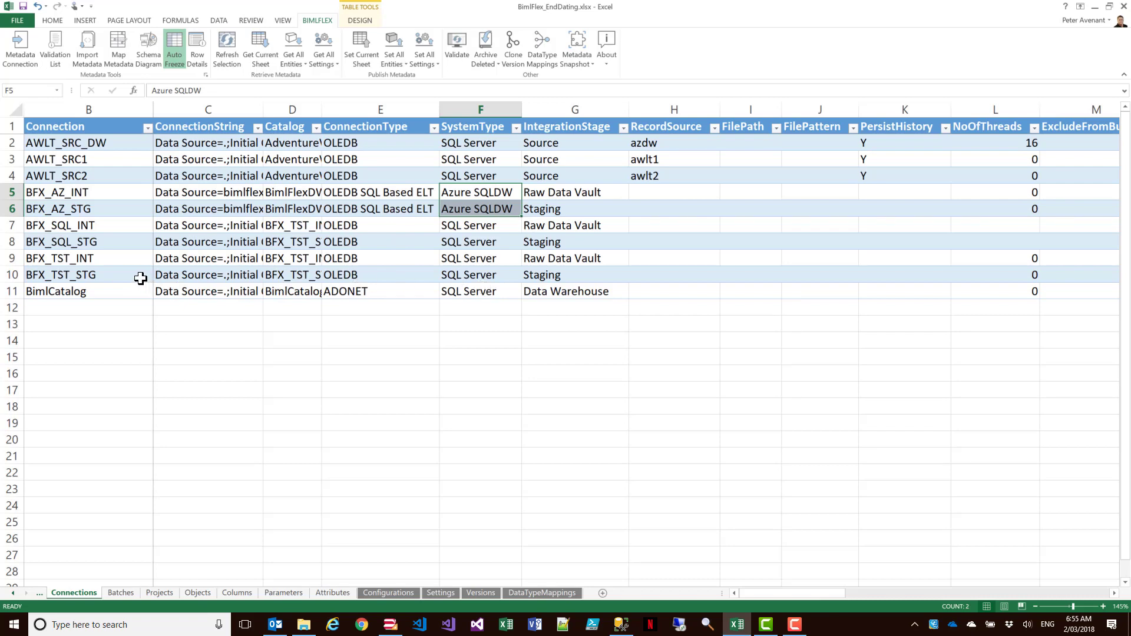
left_click_drag(48, 228, 99, 278)
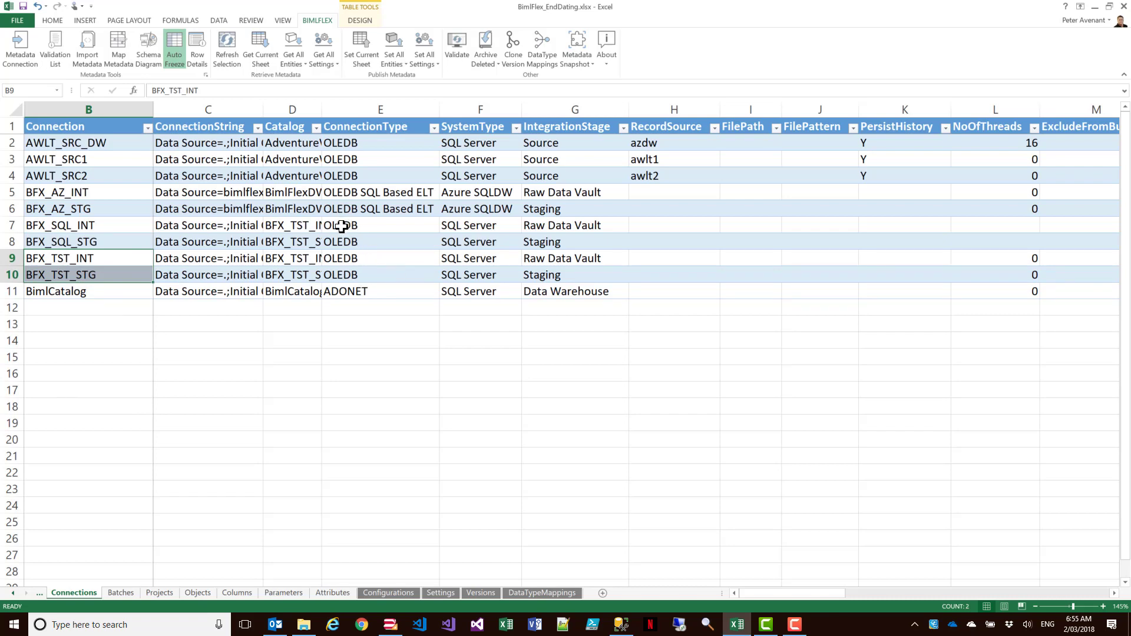
left_click(434, 226)
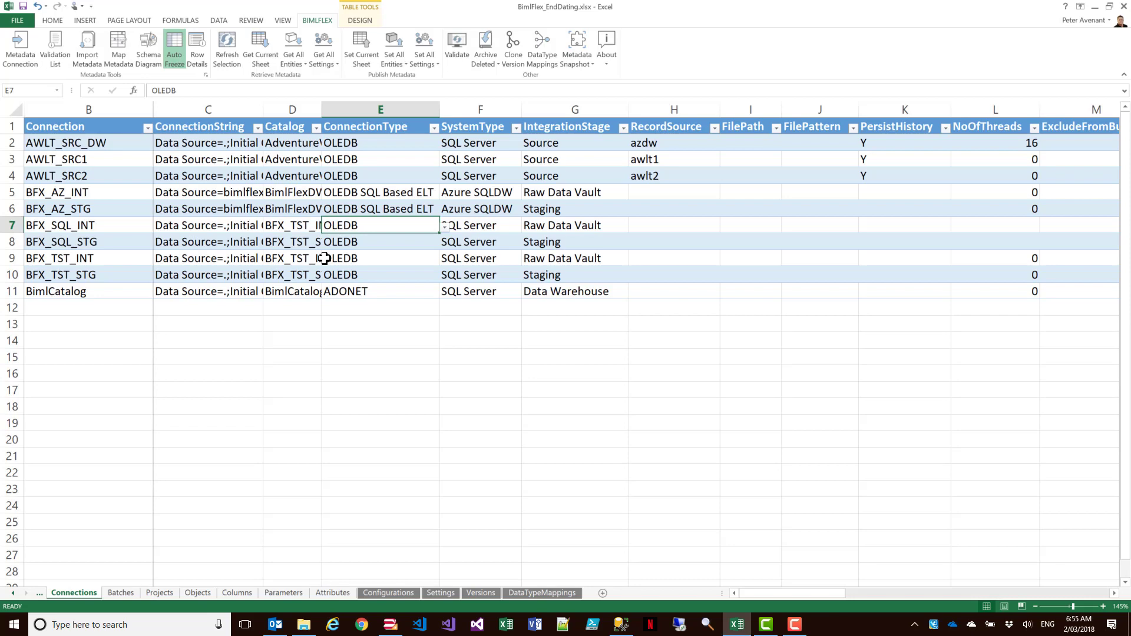
left_click(444, 226)
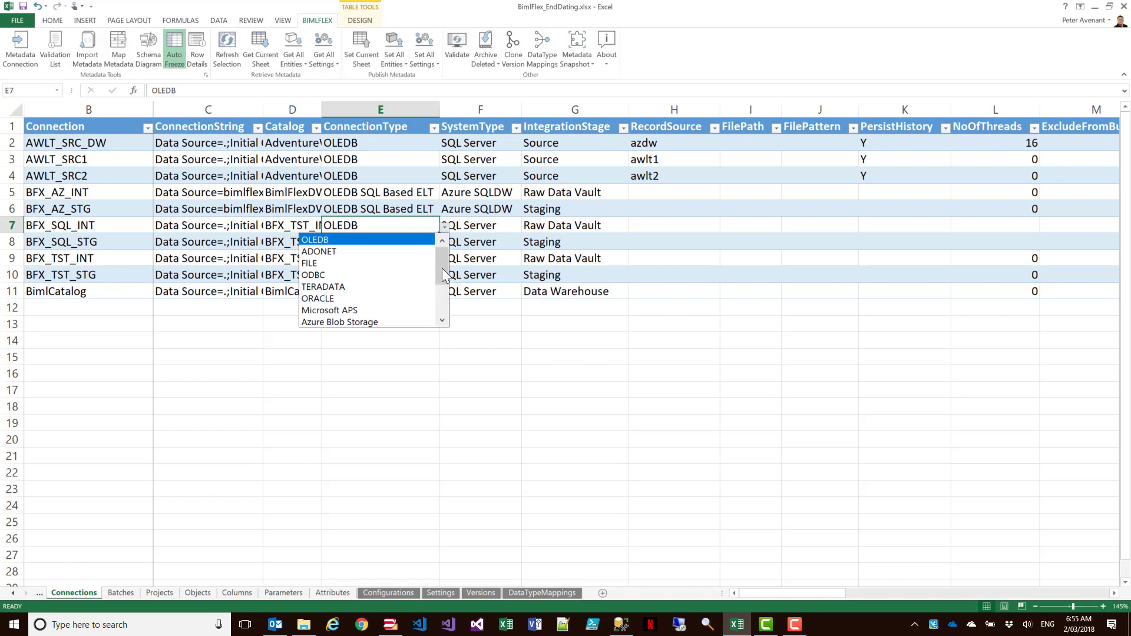
left_click_drag(442, 267, 442, 293)
left_click(380, 309)
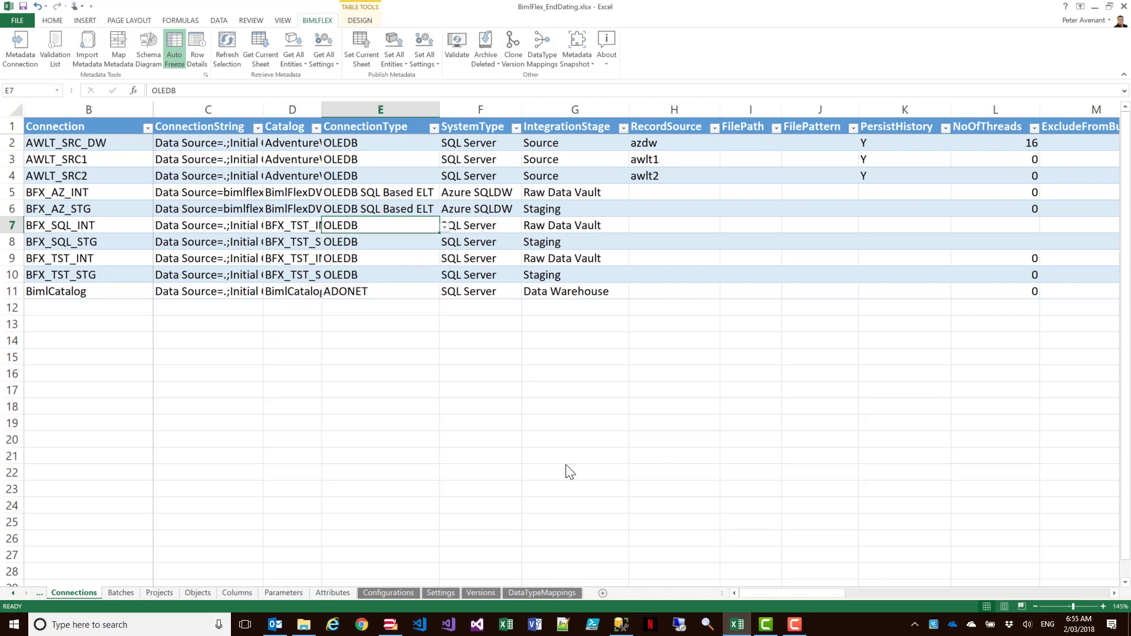
- Set the ConnectionType of the BFX_SQL_STG connection to OLEDB SQL Based ELT
left_click(436, 244)
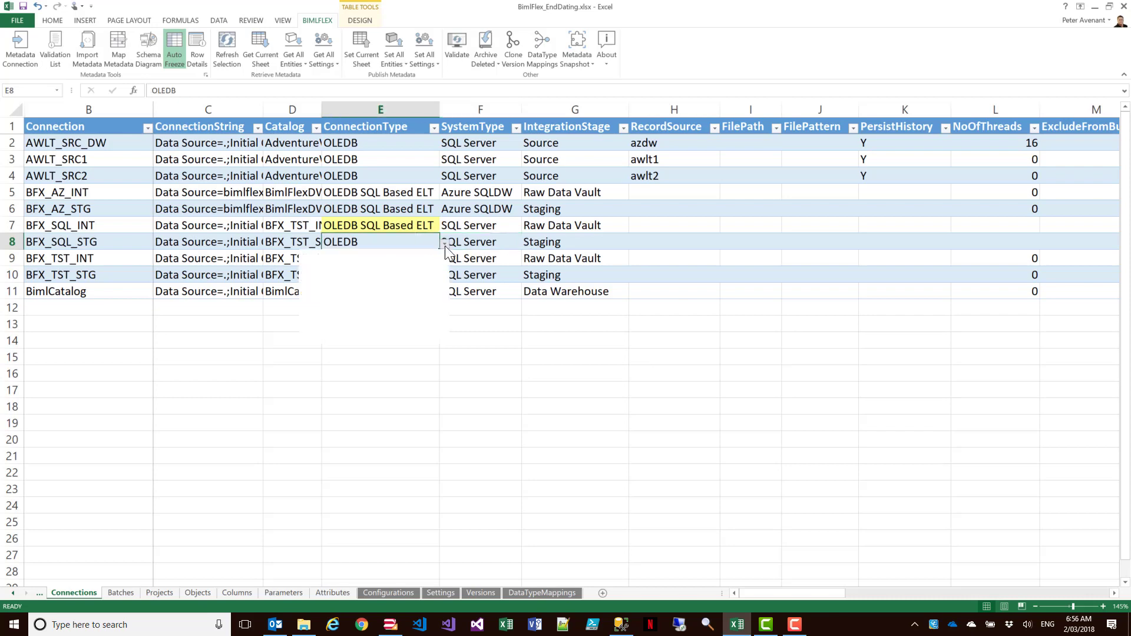
left_click(445, 246)
left_click_drag(441, 295, 437, 320)
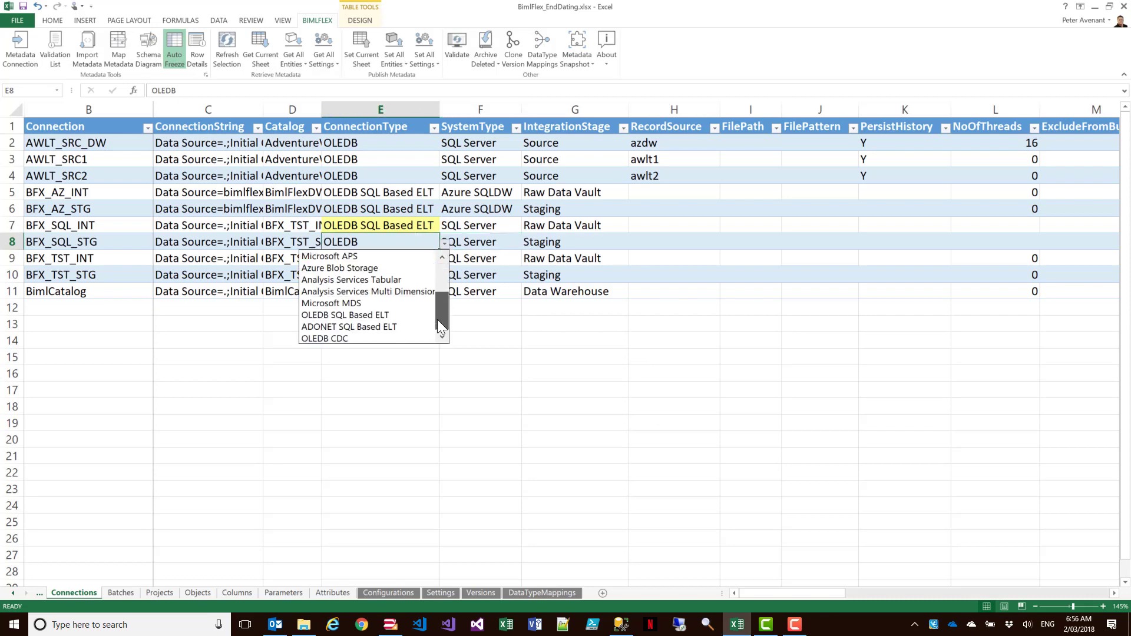
left_click(405, 316)
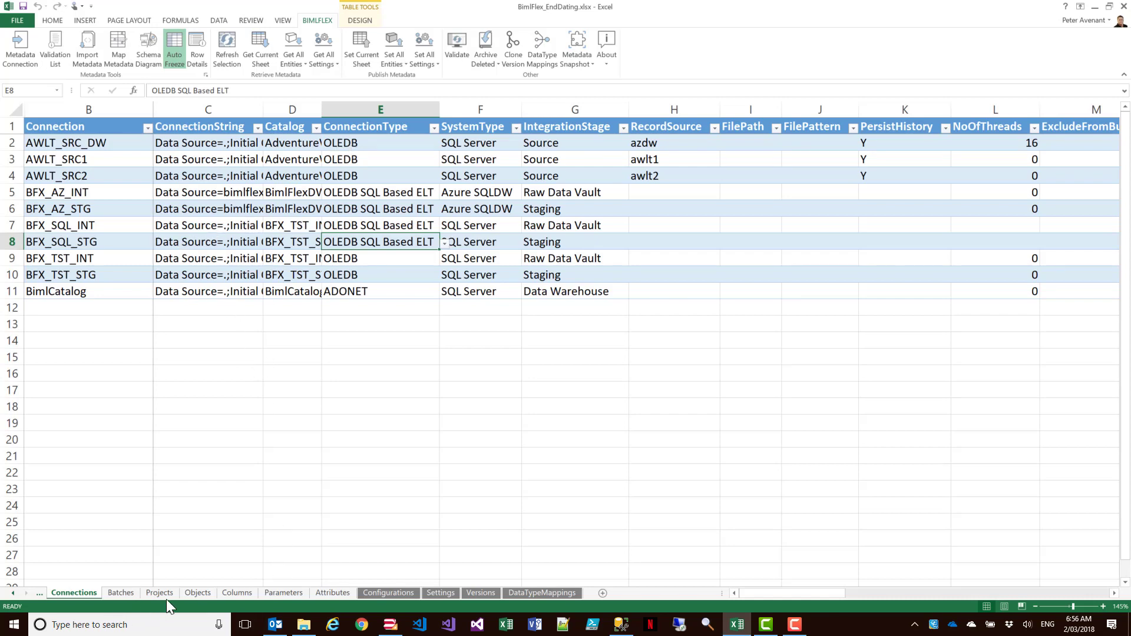
- Examine the SalesOrderDetail source tables and their connections on the Objects sheet
left_click(198, 593)
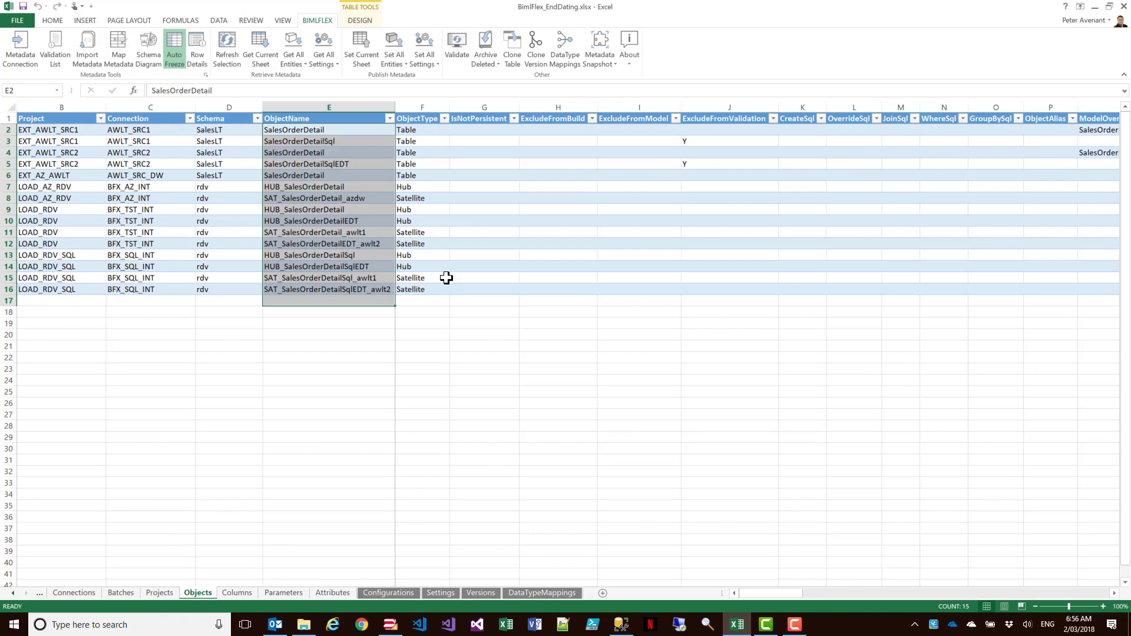
left_click(445, 277)
scroll(404, 284, "up", 4)
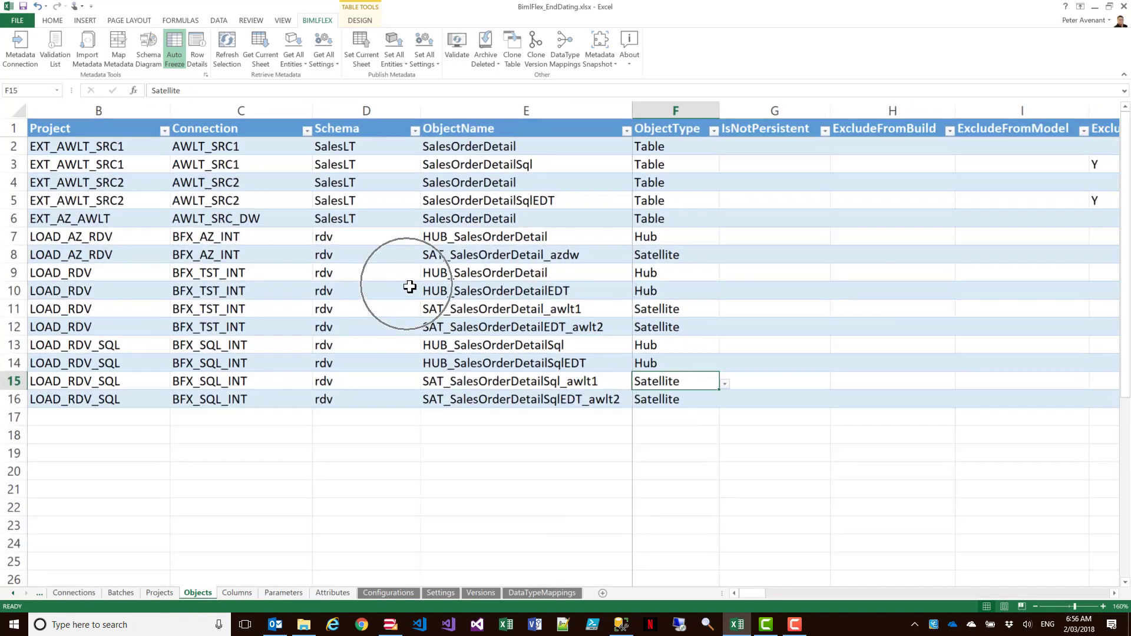
left_click(470, 146)
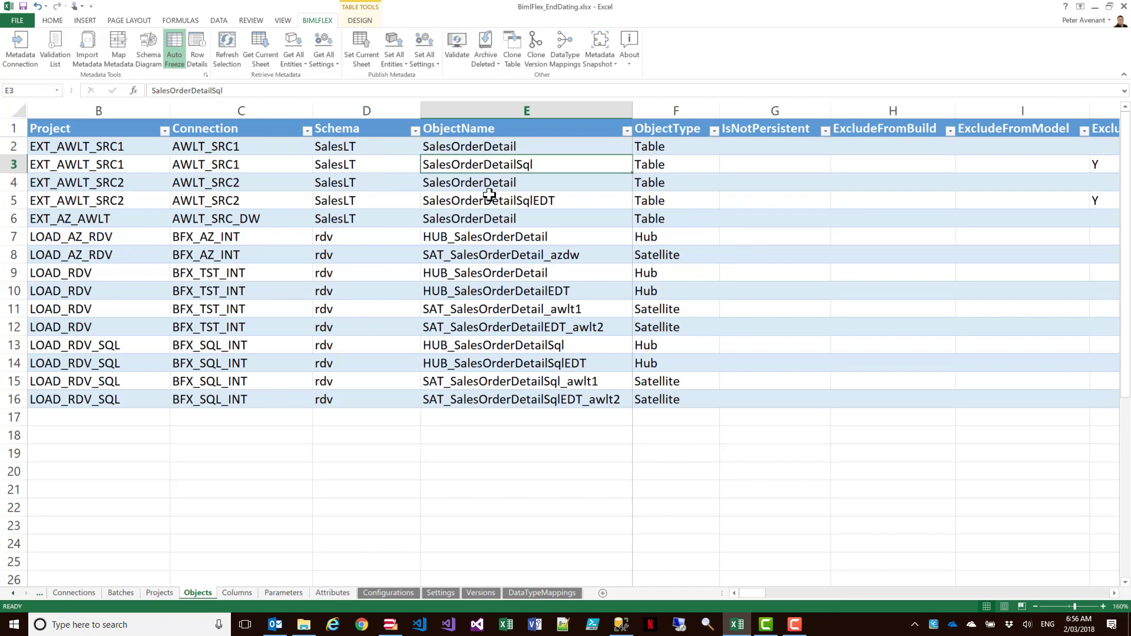
left_click(494, 170)
left_click(488, 199)
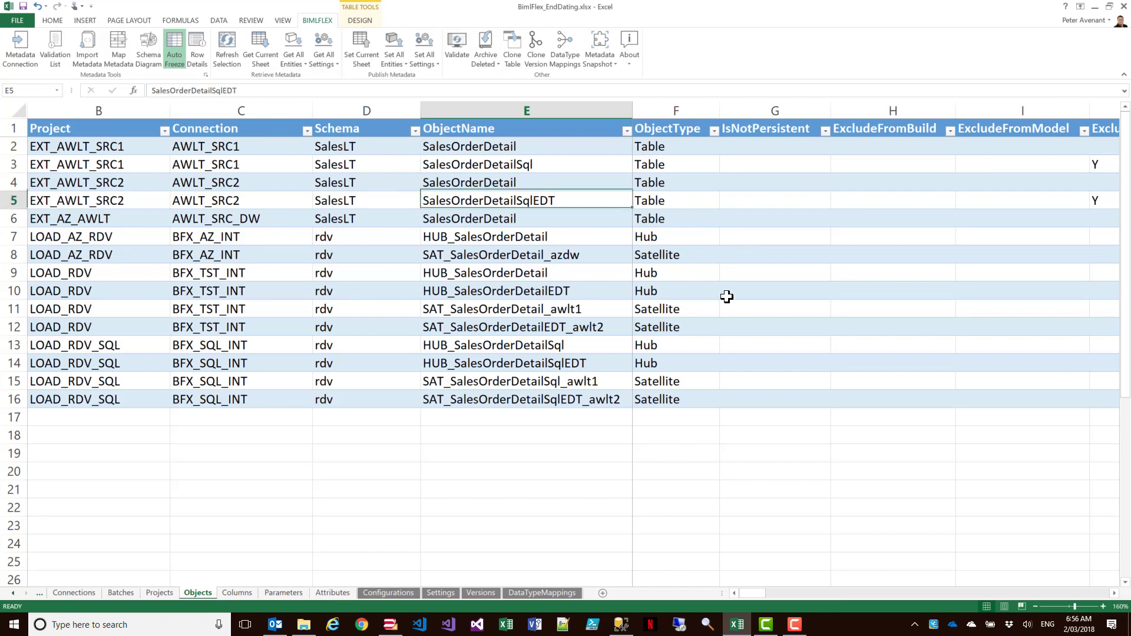
left_click(475, 147)
left_click(475, 178)
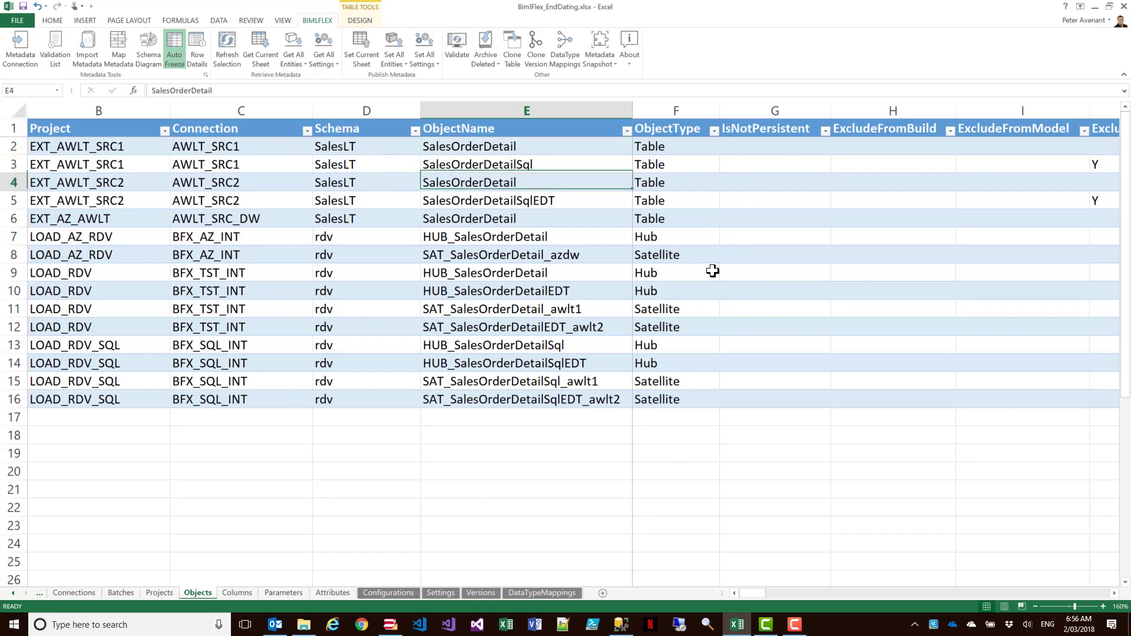
left_click(463, 216)
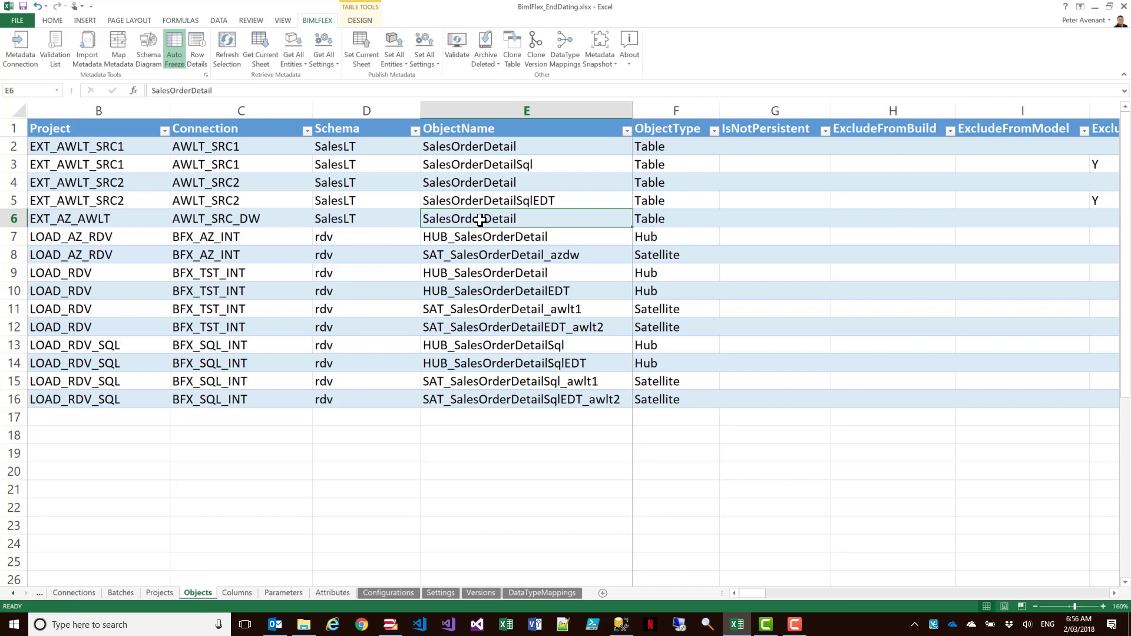
- Review the AWLT_SRC_DW row on the Connections sheet, including its NoOfThreads value
left_click(73, 593)
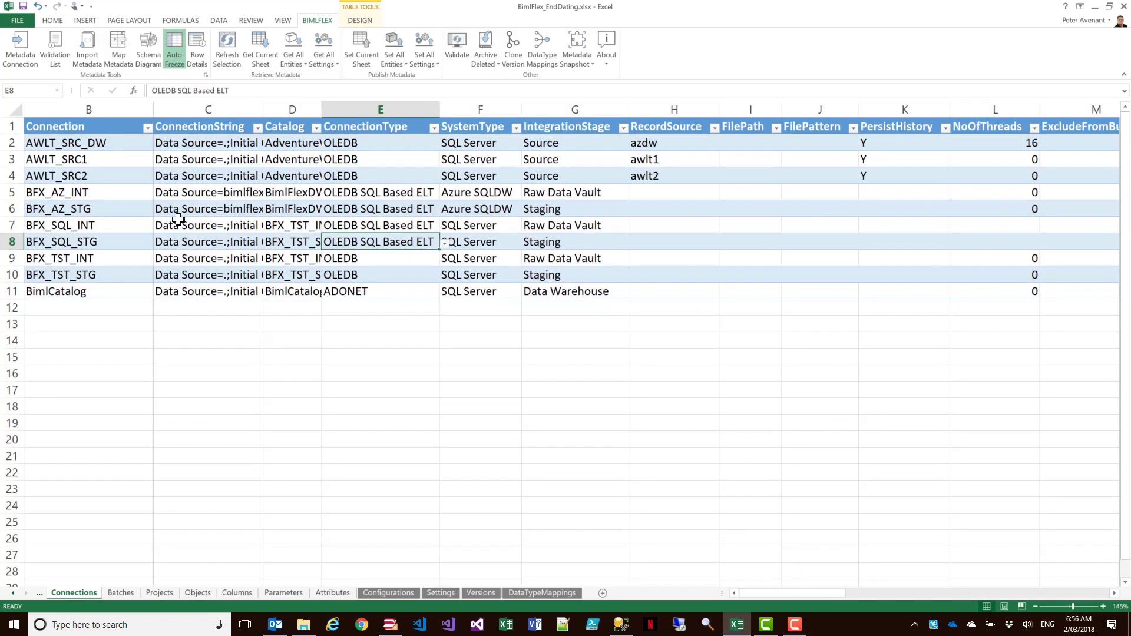
left_click_drag(118, 144, 707, 144)
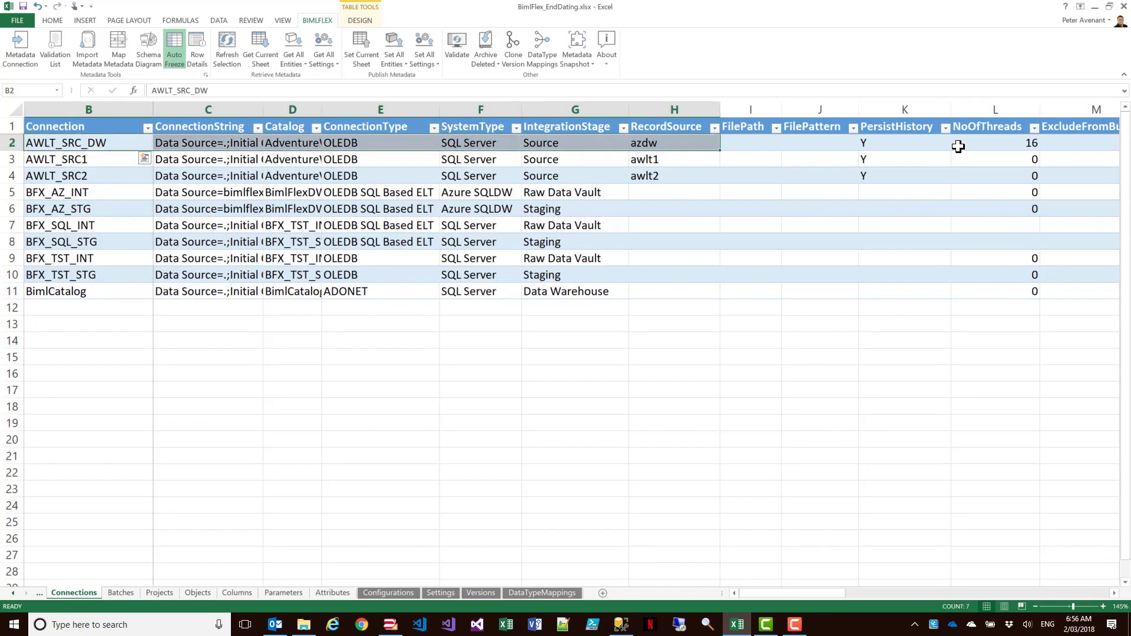
left_click(997, 142)
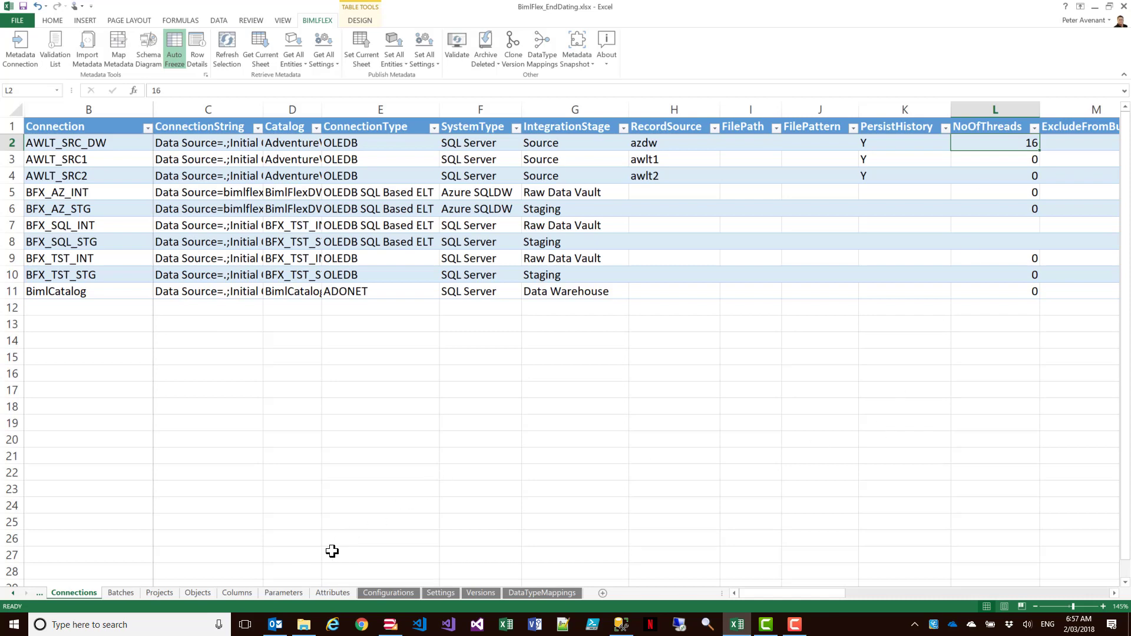
- Review the SalesOrderDetail hub and satellite objects for BFX_AZ_INT and BFX_TST_INT on the Objects sheet
left_click(197, 593)
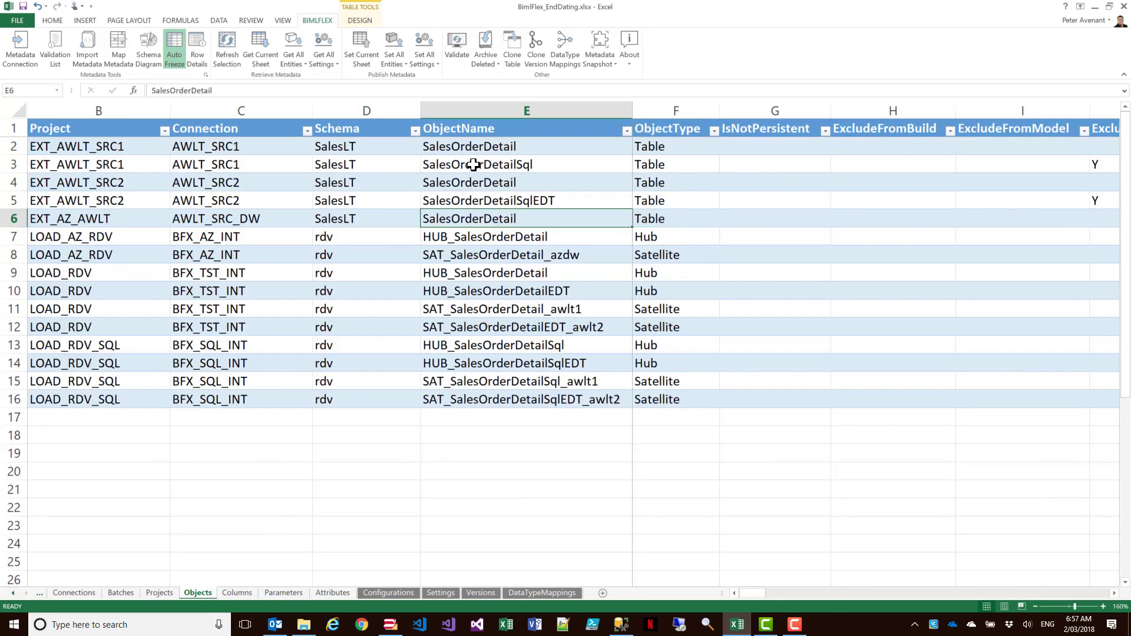
left_click(472, 239)
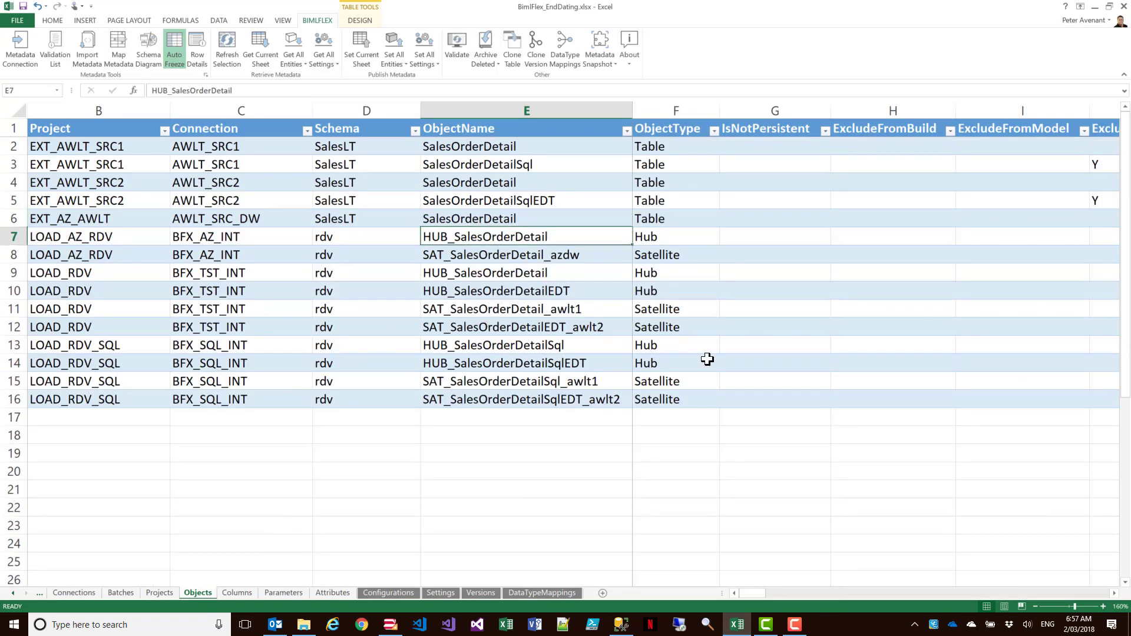
left_click_drag(469, 245, 455, 293)
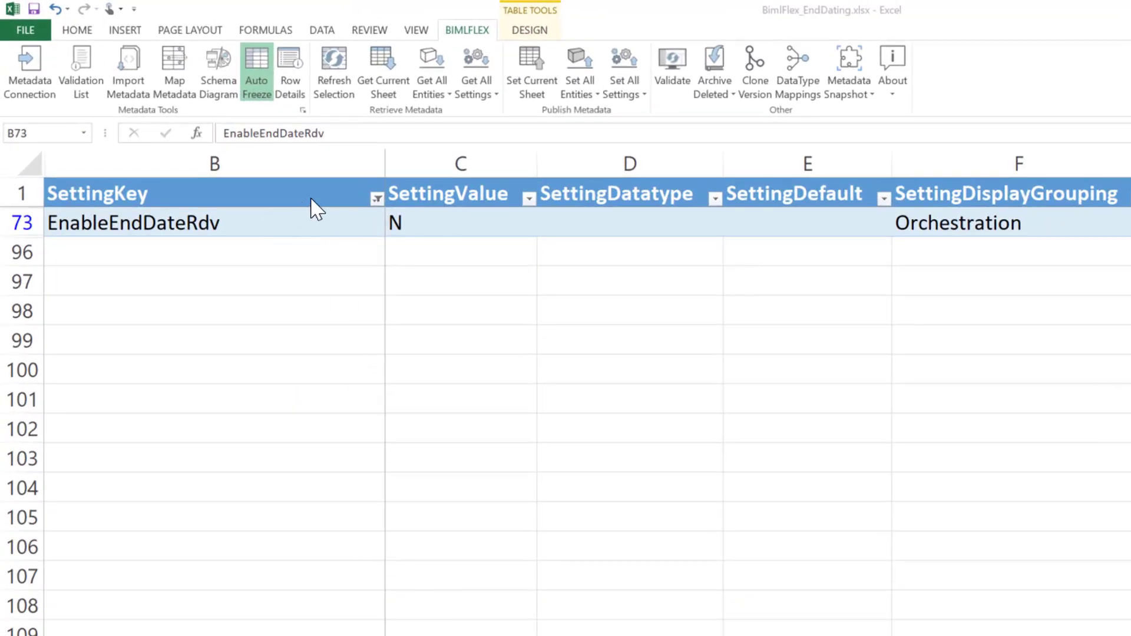
- Inspect the SettingKey filter list and the value of the EnableEndDateRdv setting
left_click(380, 211)
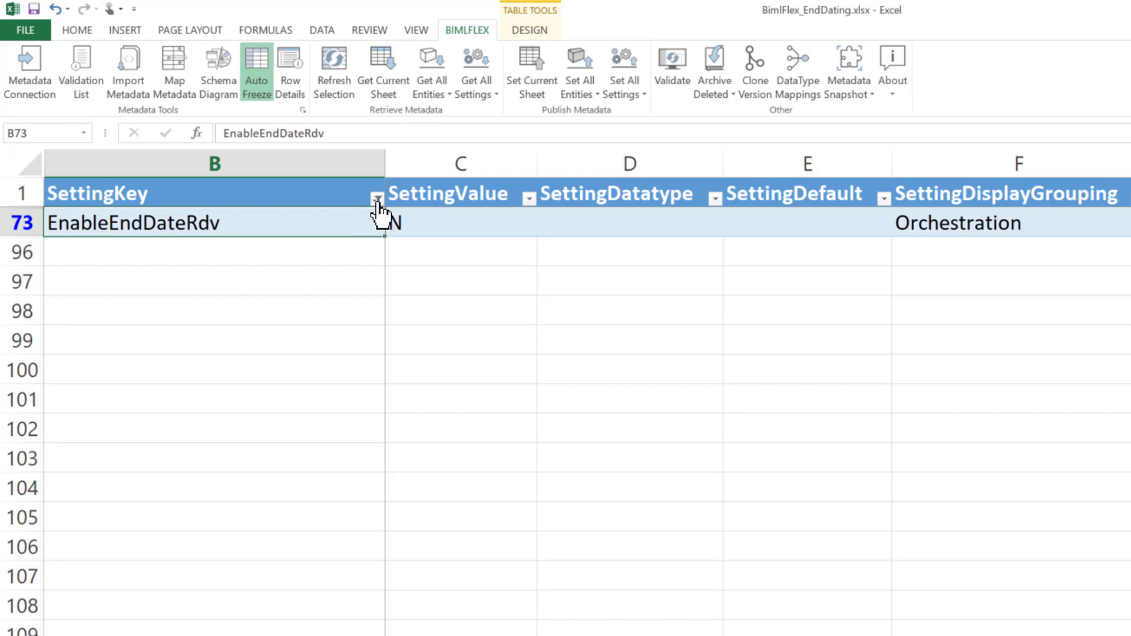
left_click(376, 199)
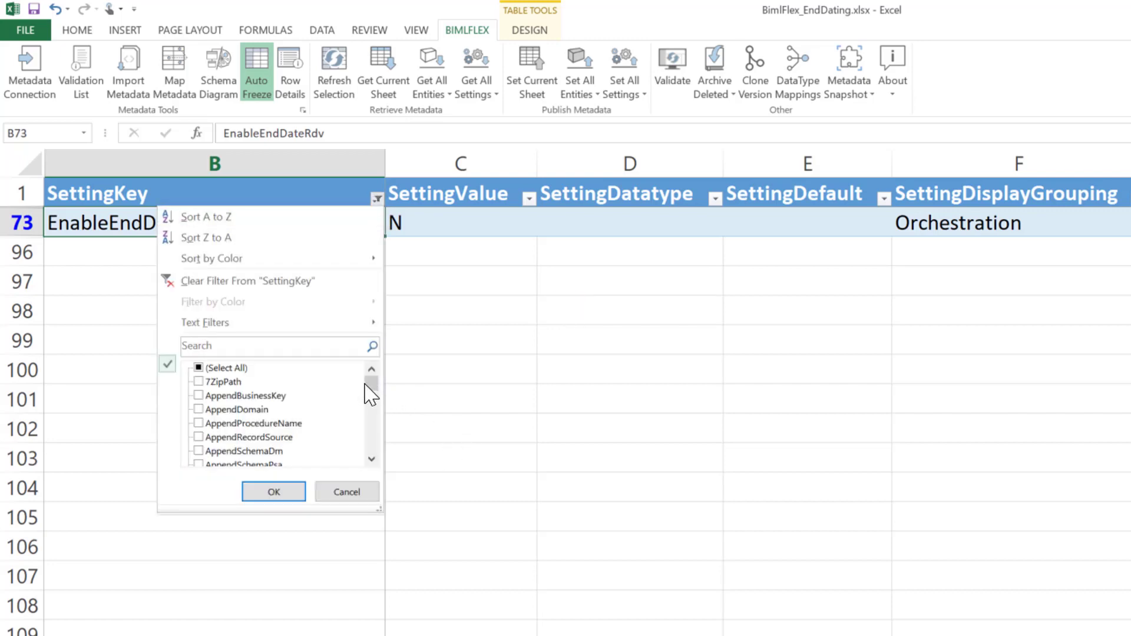
mouse_move(372, 384)
left_mouse_down()
mouse_move(371, 479)
mouse_move(373, 398)
left_mouse_up()
left_click(491, 284)
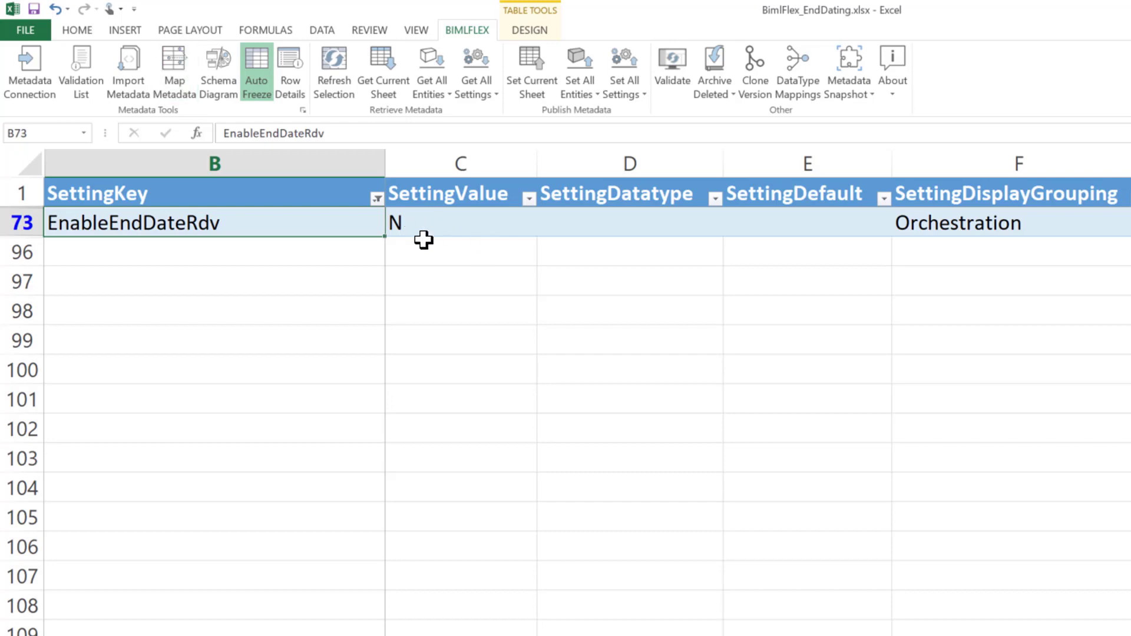
key("Tab")
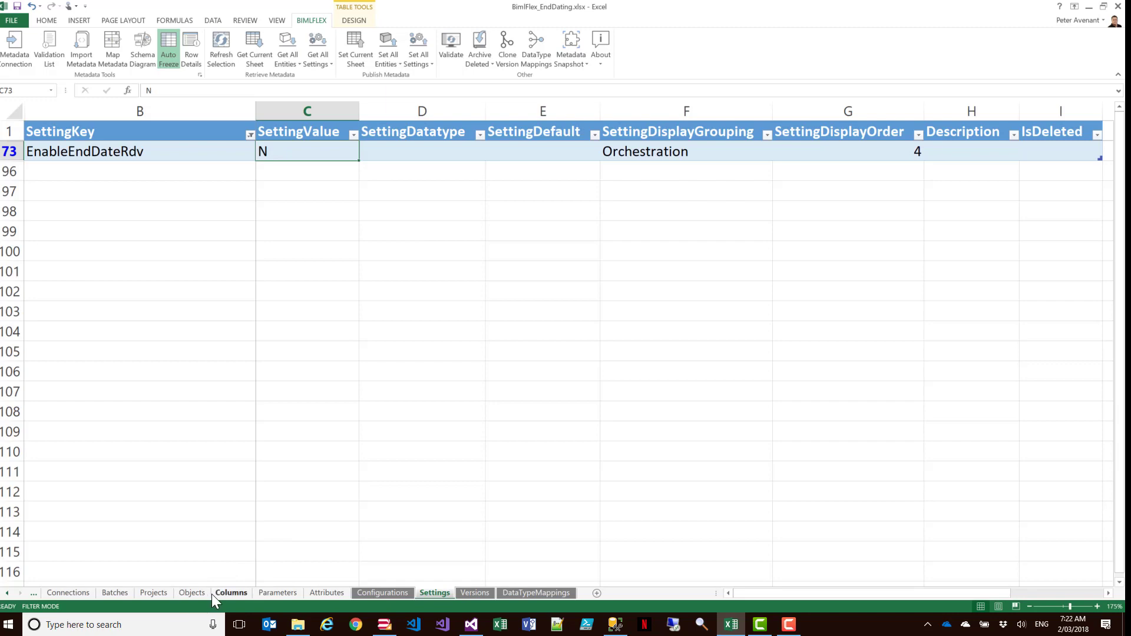
- Compare the AWLT_SRC1 and AWLT_SRC2 source objects with the awlt2 end-dated satellites on the Objects sheet
left_click(192, 593)
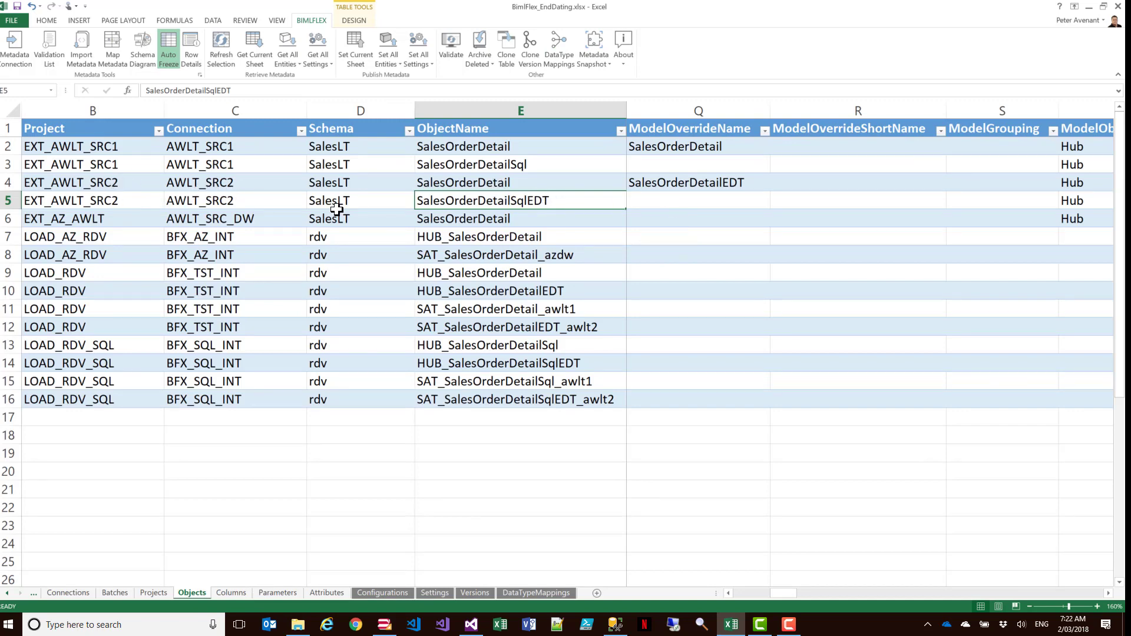
left_click(492, 146)
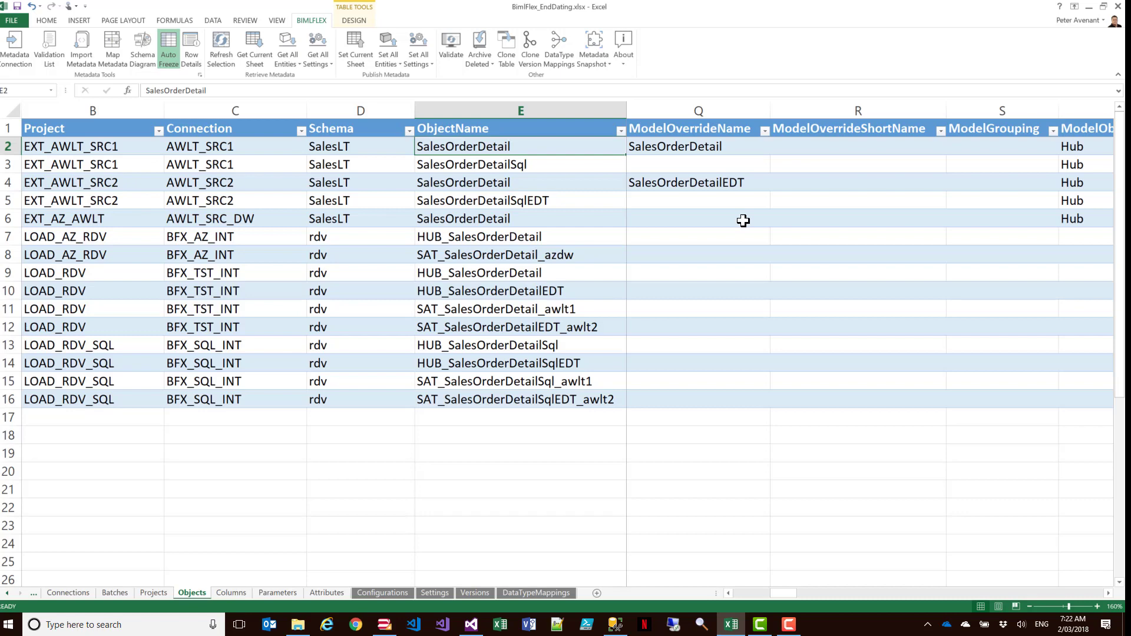
left_click(495, 157, "shift")
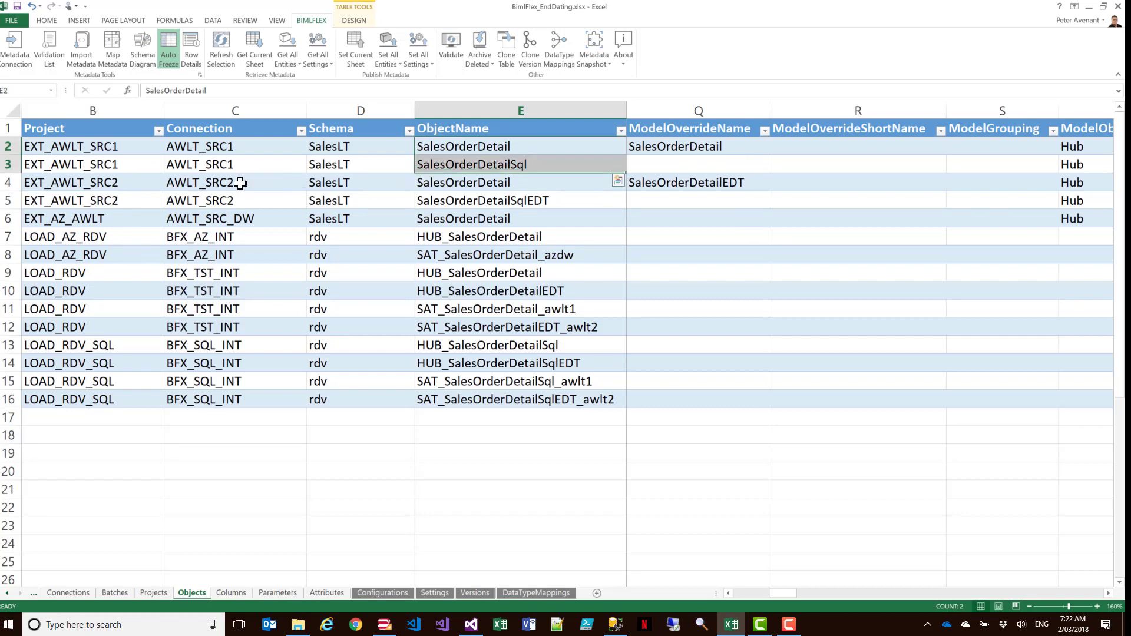
left_click_drag(235, 185, 497, 202)
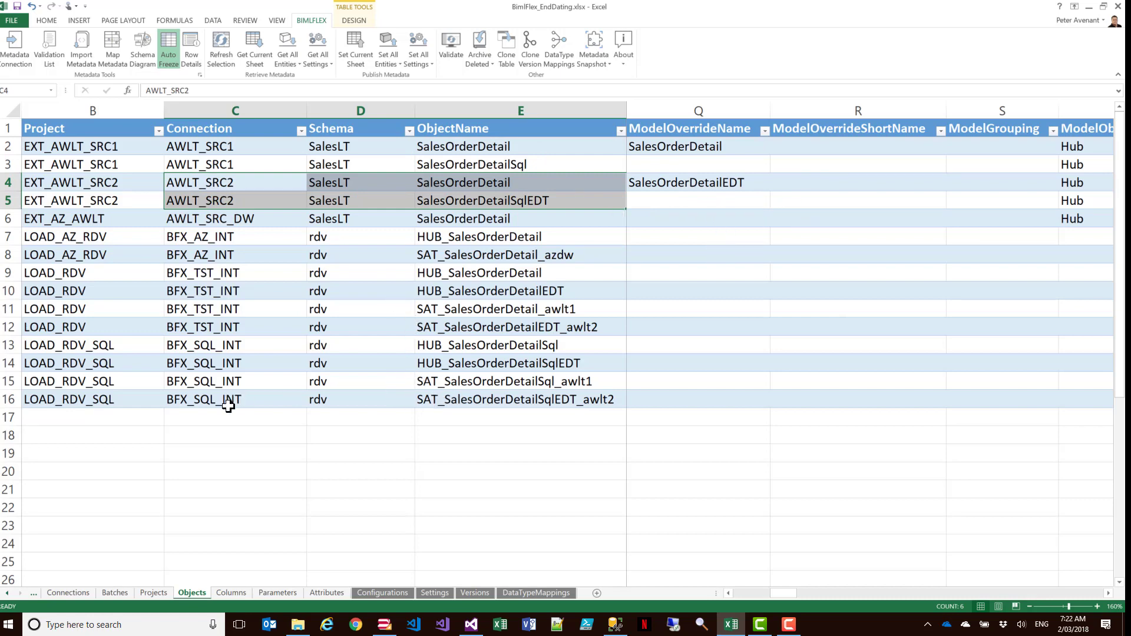
left_click(525, 404)
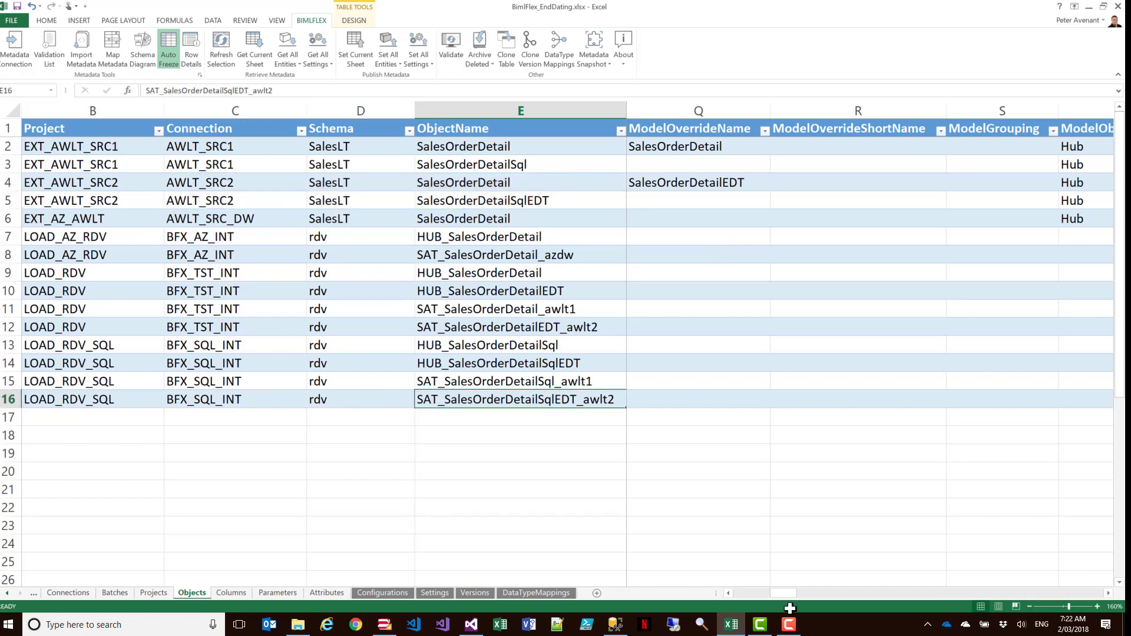
left_click(521, 331)
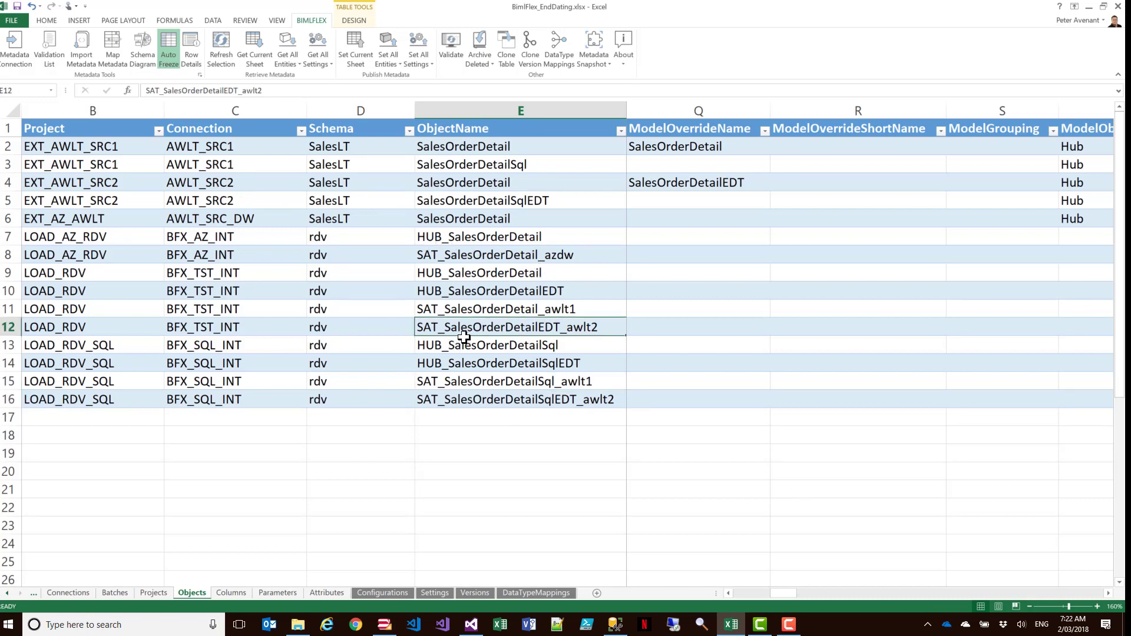
left_click(283, 330)
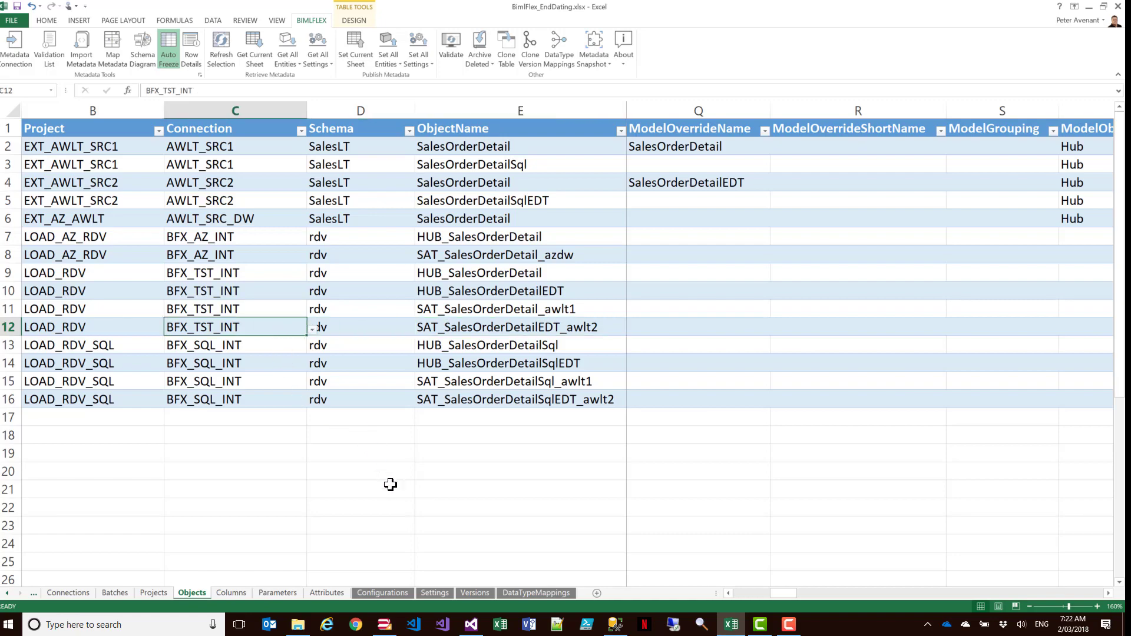
- Check the SettingValue override rows on the Attributes sheet against the EnableEndDateRdv entry on the Settings sheet
key("ctrl+c")
left_click(313, 592)
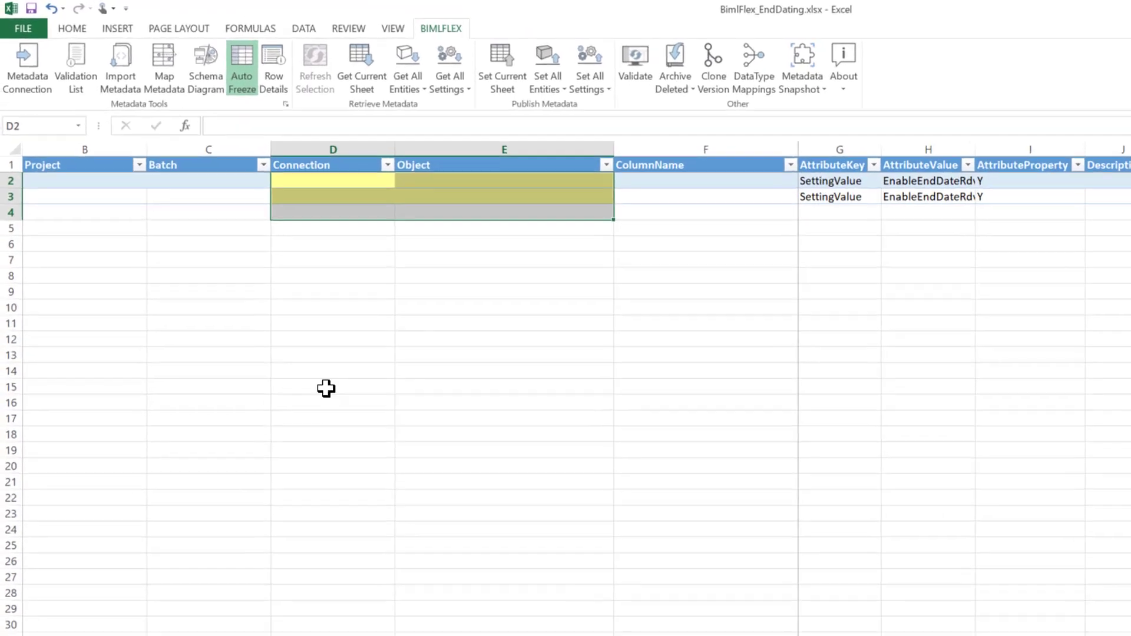
left_click(876, 207)
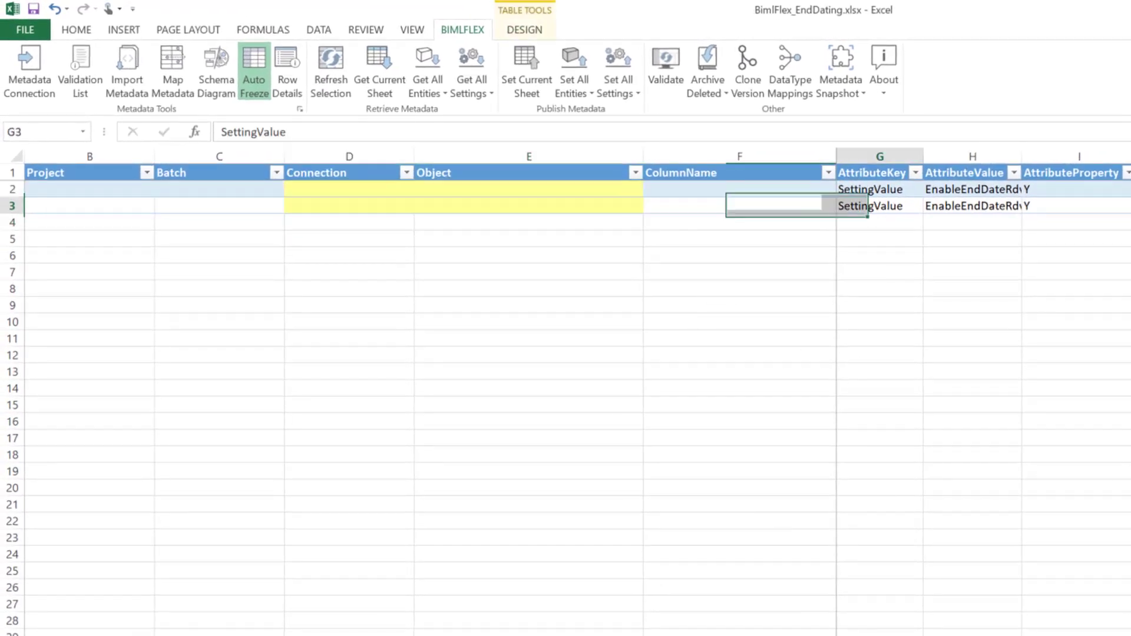
left_click(885, 189)
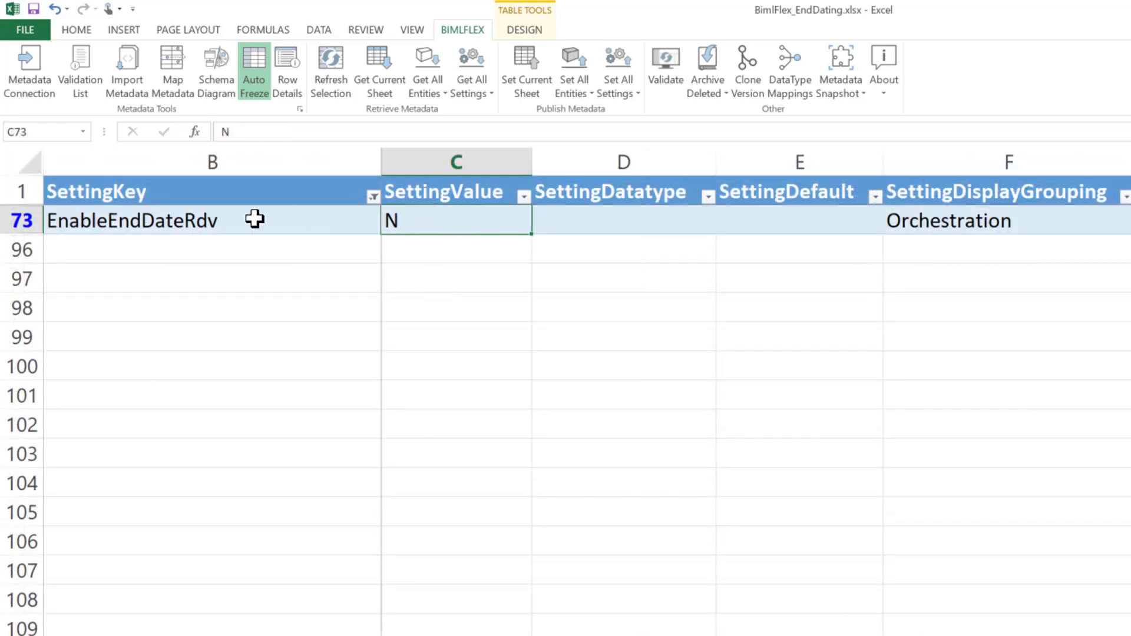
left_click_drag(255, 220, 414, 220)
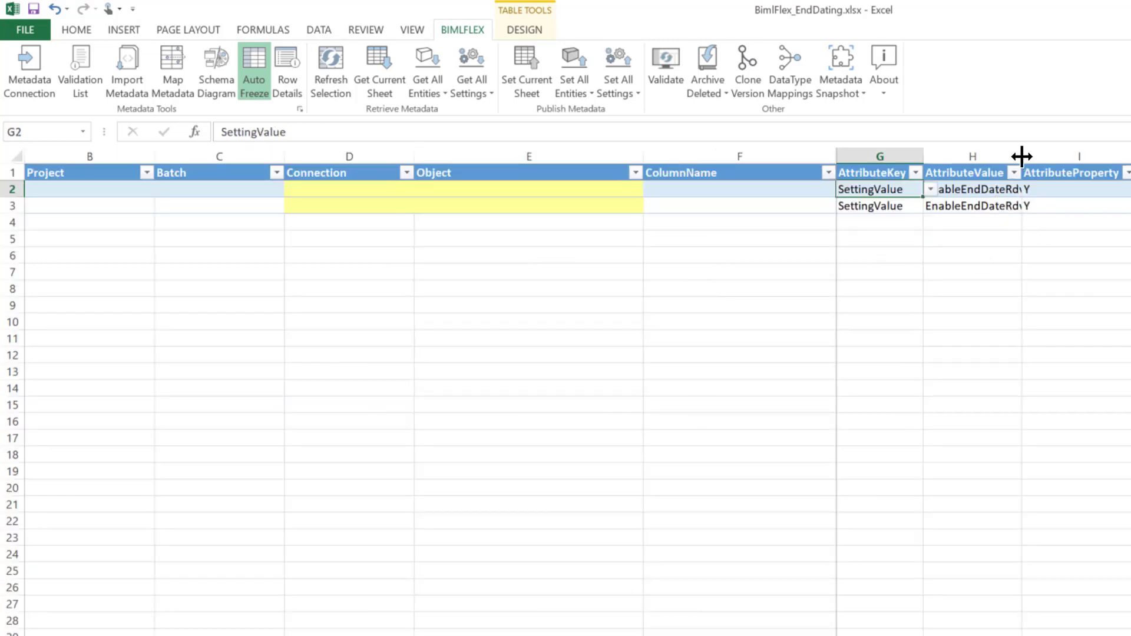
- Widen the AttributeValue column and assign the first EnableEndDateRdv override to connection BFX_SQL_INT and object rdv.SAT_SalesOrderDetailSqlEDT_awlt2
left_click_drag(1023, 156, 1053, 157)
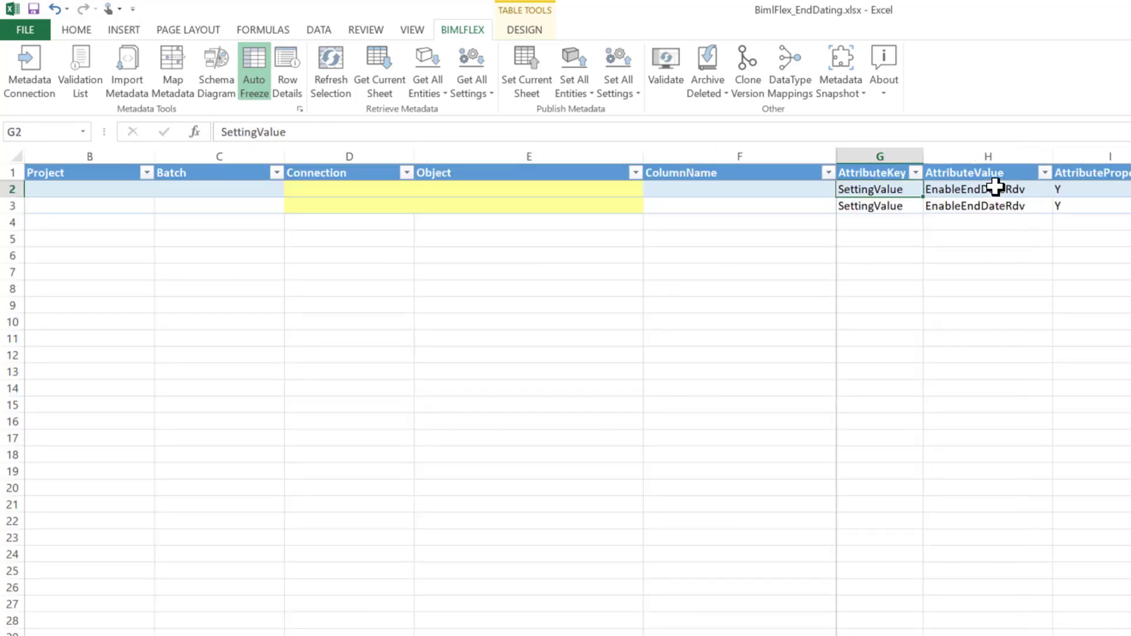
left_click(323, 187)
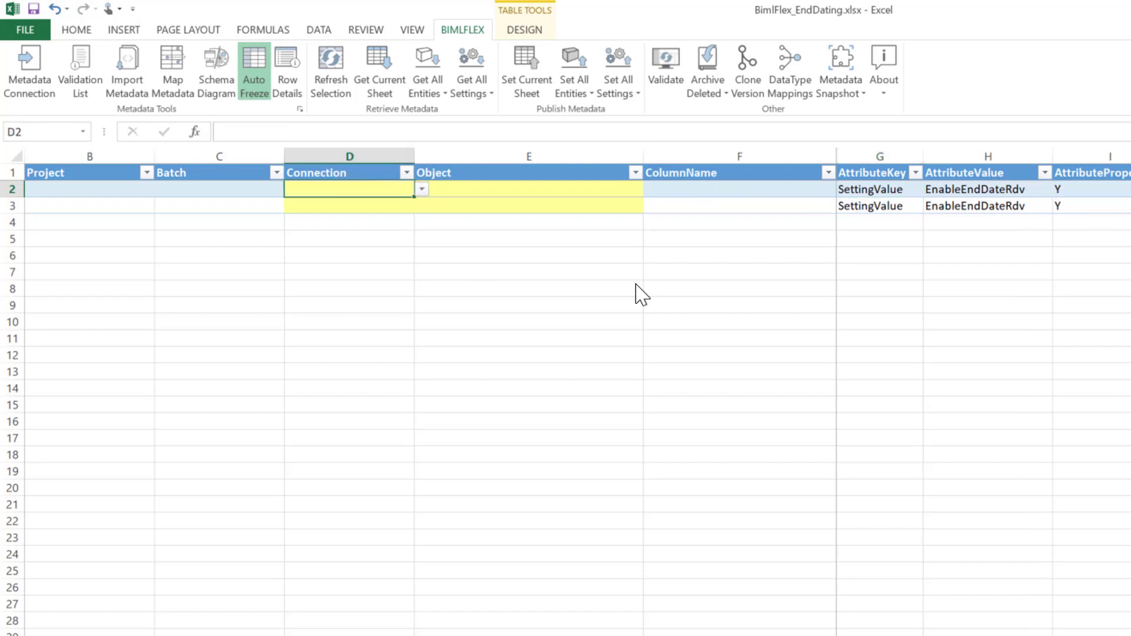
left_click(422, 190)
key("Escape")
left_click(581, 192)
left_click(650, 189)
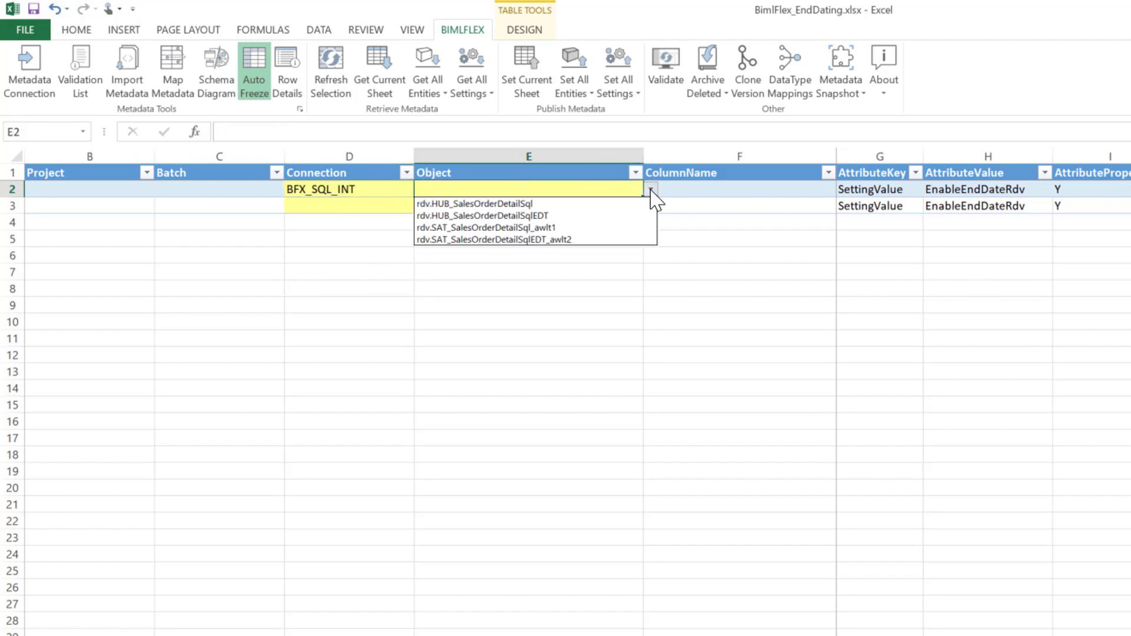
left_click(571, 239)
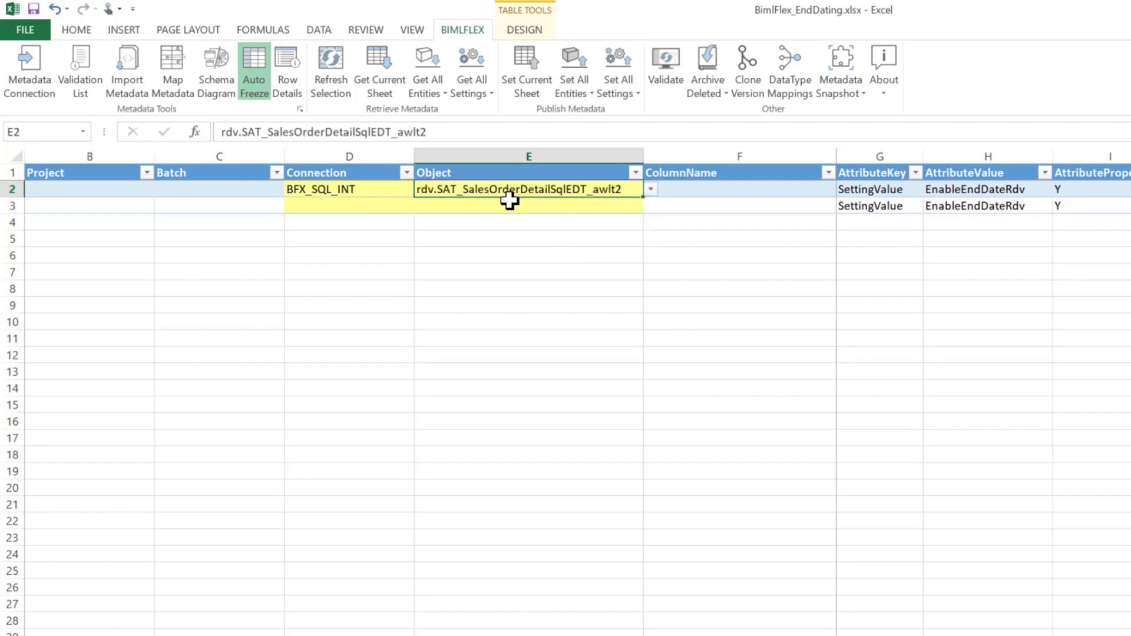
- Assign the second override row to connection BFX_TST_INT and object rdv.SAT_SalesOrderDetailEDT_awlt2, and publish the current sheet to the metadata database
left_click(407, 207)
left_click(422, 206)
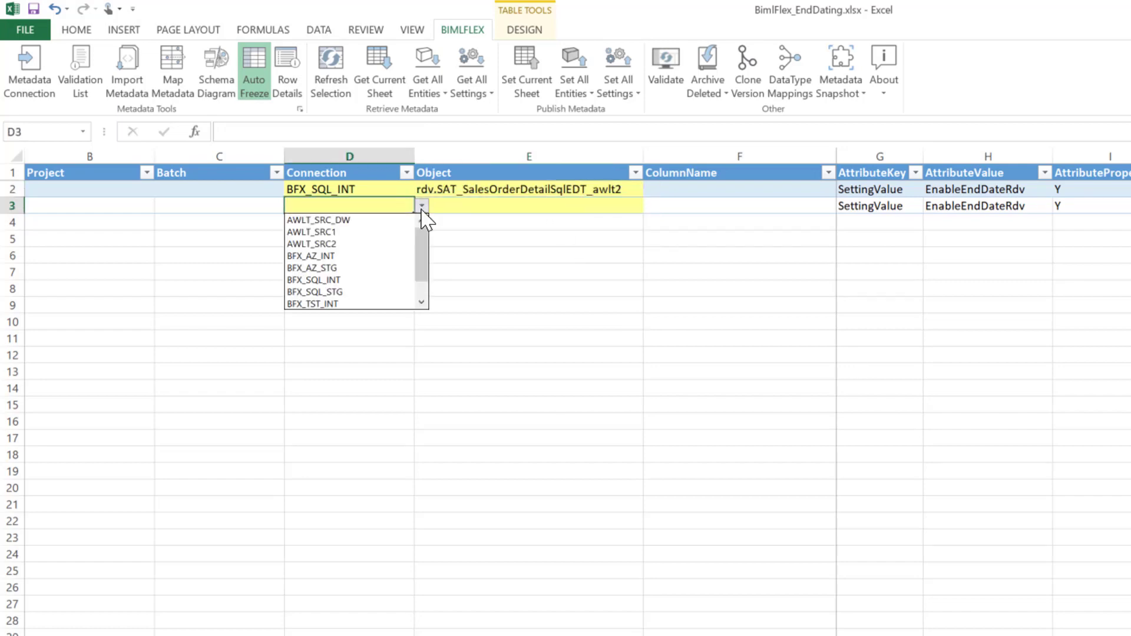
left_click(392, 291)
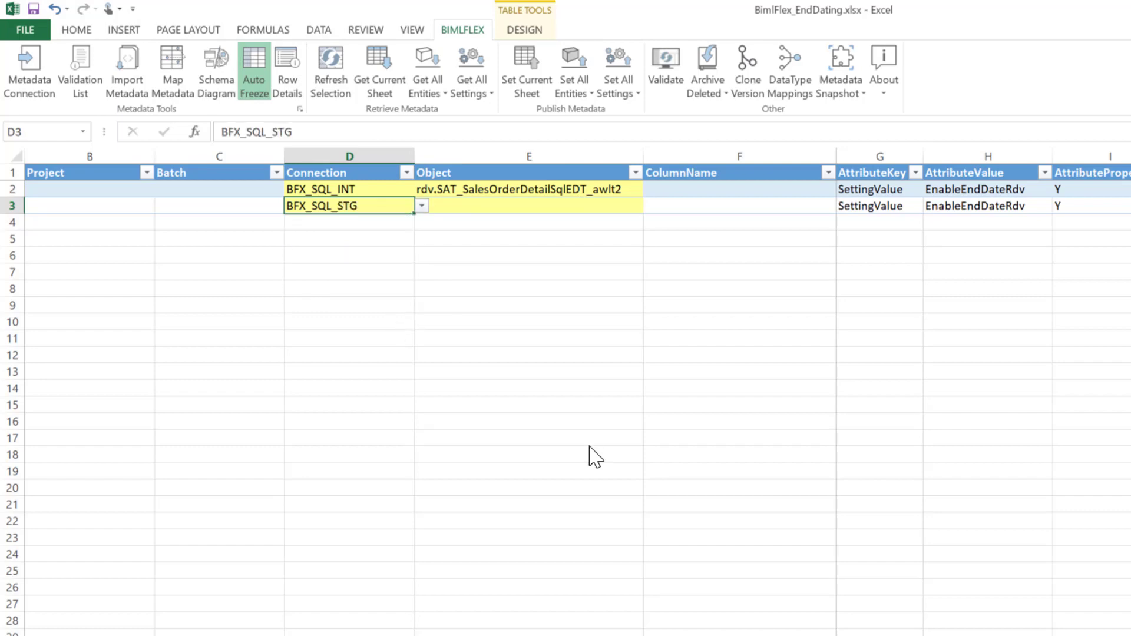
left_click(422, 206)
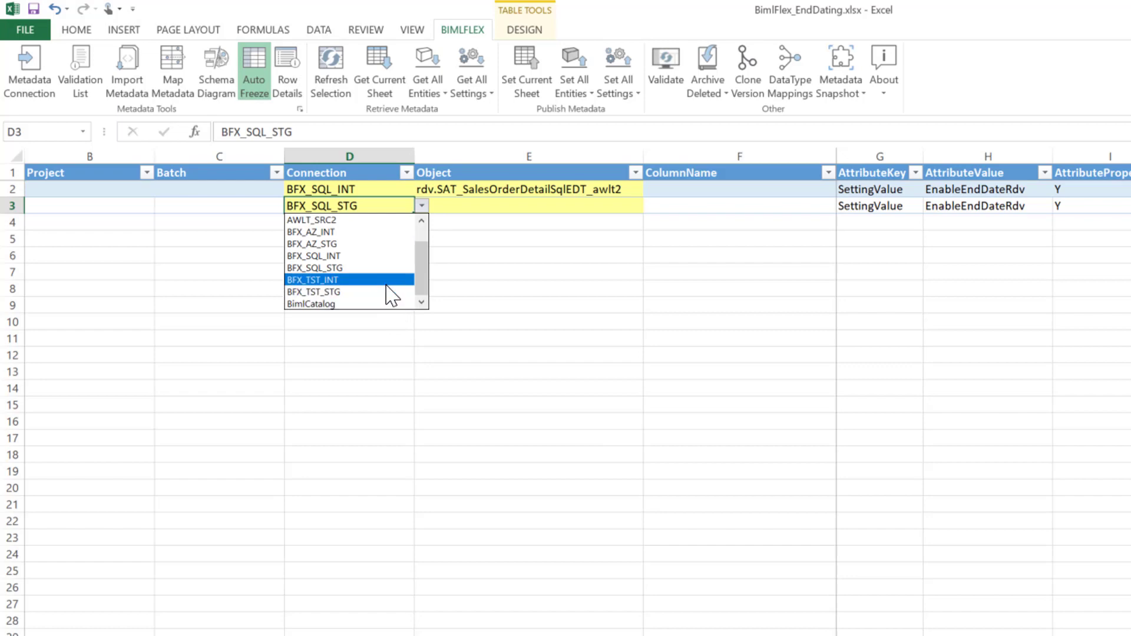
left_click(386, 282)
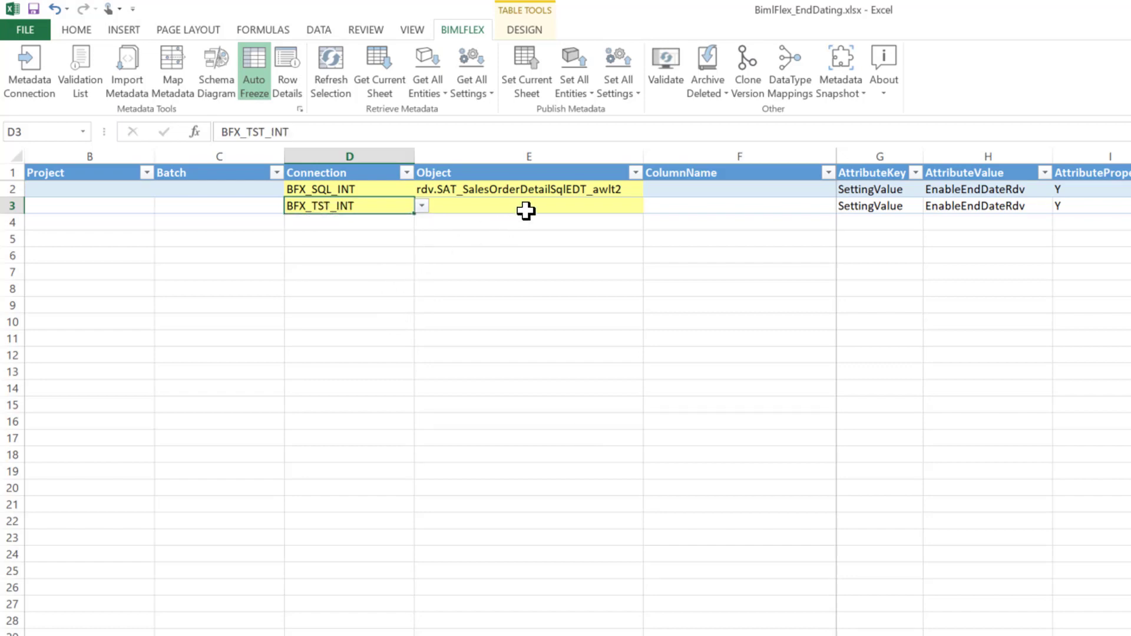
left_click(527, 211)
left_click(650, 205)
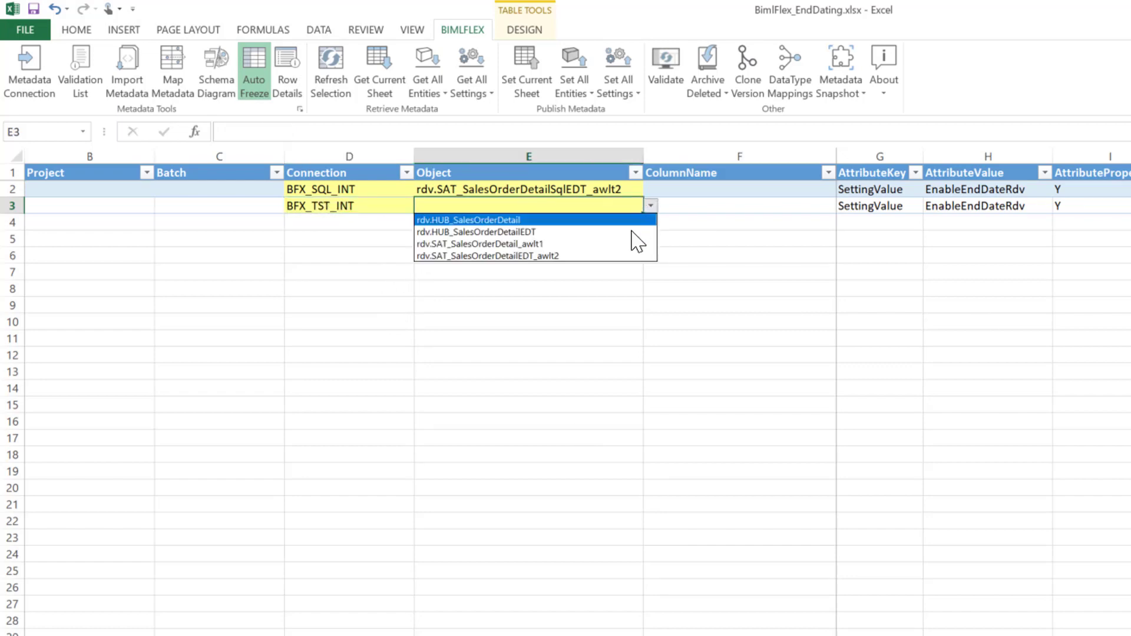
left_click(607, 256)
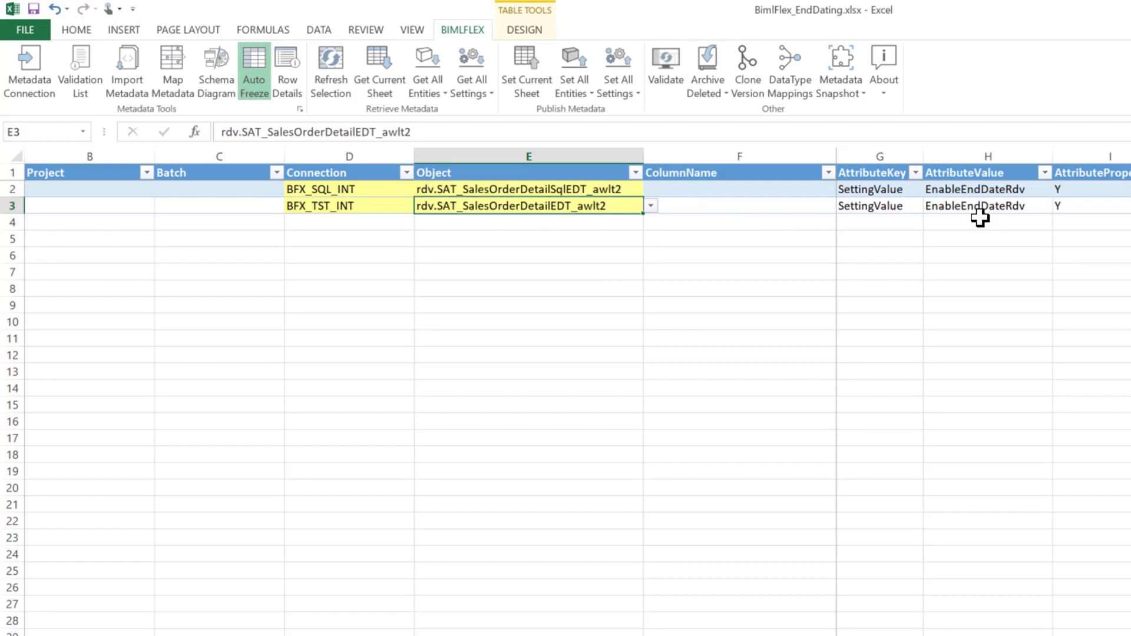
left_click(522, 83)
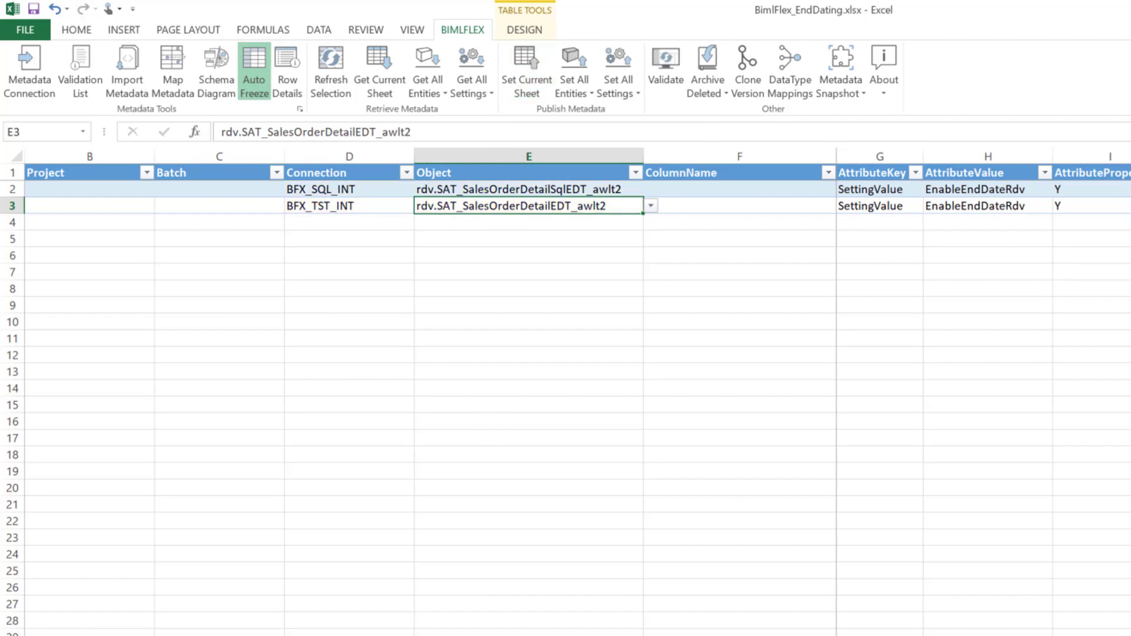
- Switch to BimlStudio and refresh the BimlFlex_EndDating project metadata
mouse_move(390, 624)
left_click(376, 560)
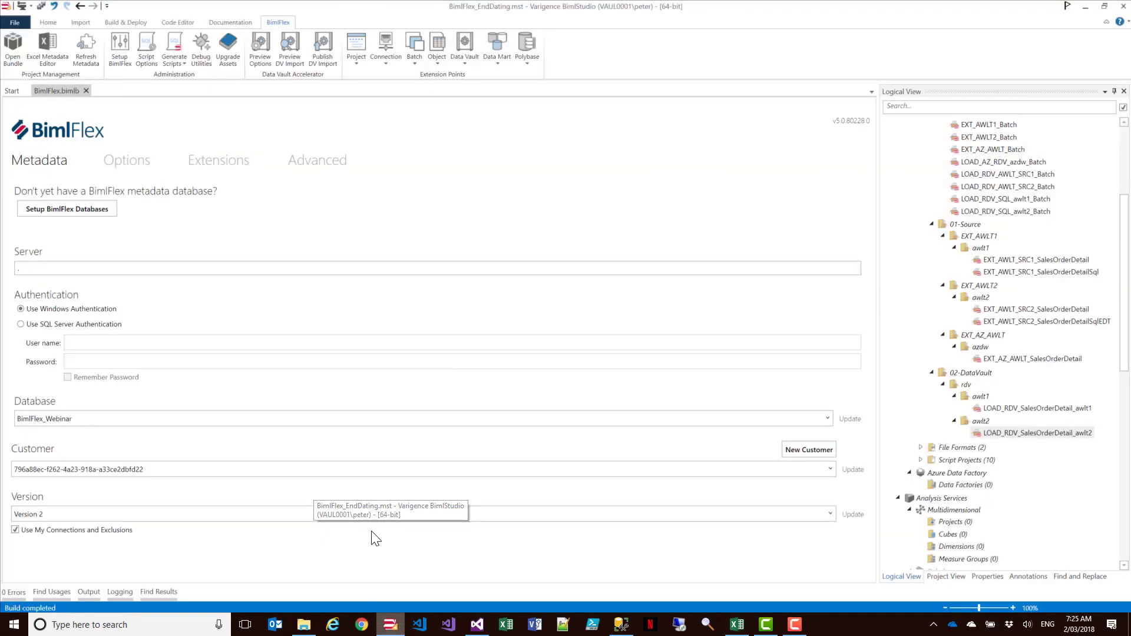
left_click(83, 45)
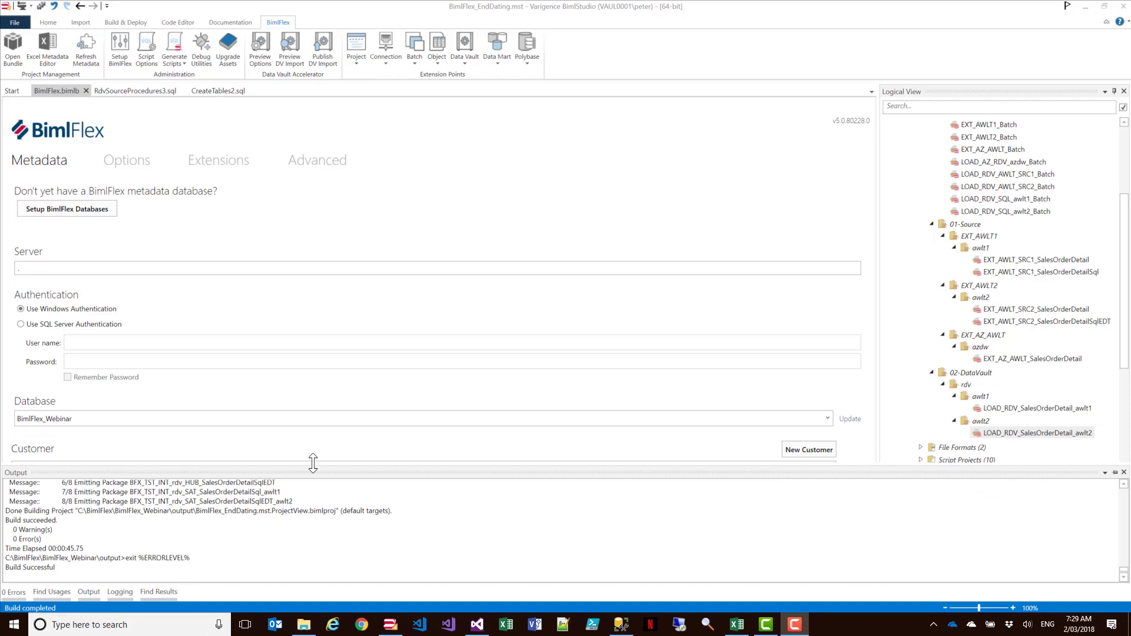
- Switch to Visual Studio and compare the satellite load tasks in the LOAD_RDV_SalesOrderDetail awlt1 and awlt2 packages, including the END_DATES task
left_click(484, 631)
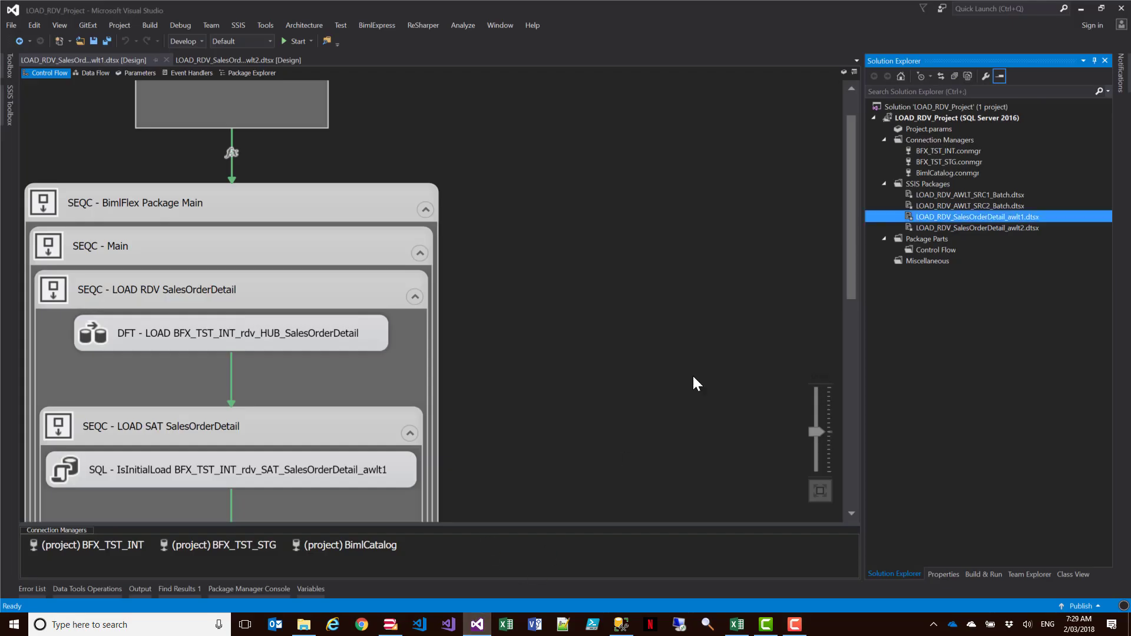
left_click(217, 60)
left_click(133, 61)
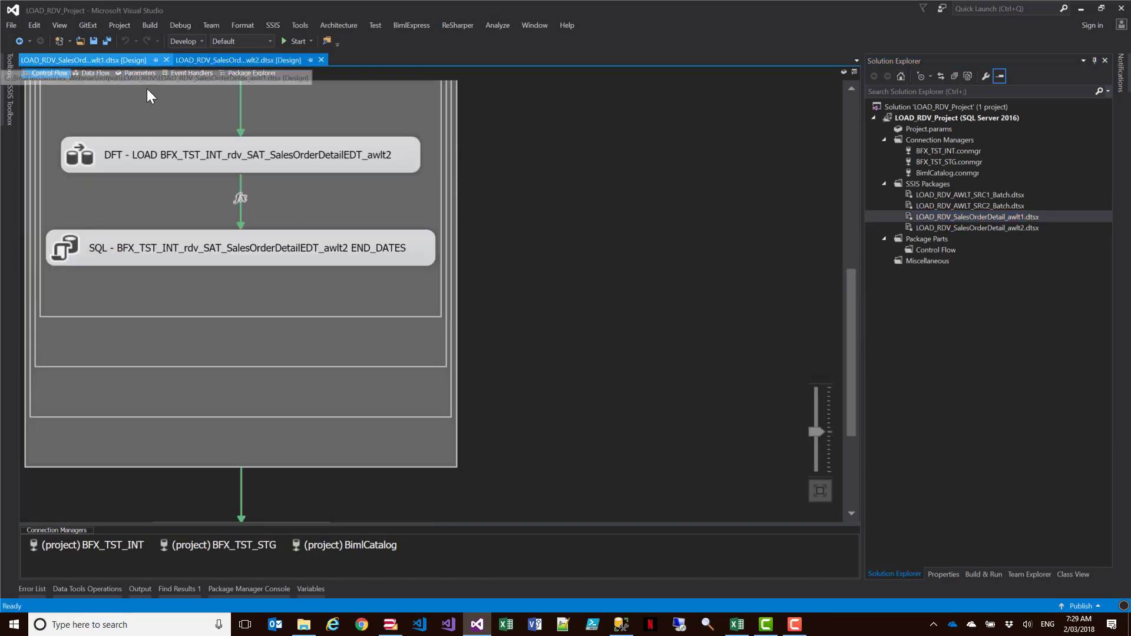
scroll(243, 282, "down", 4)
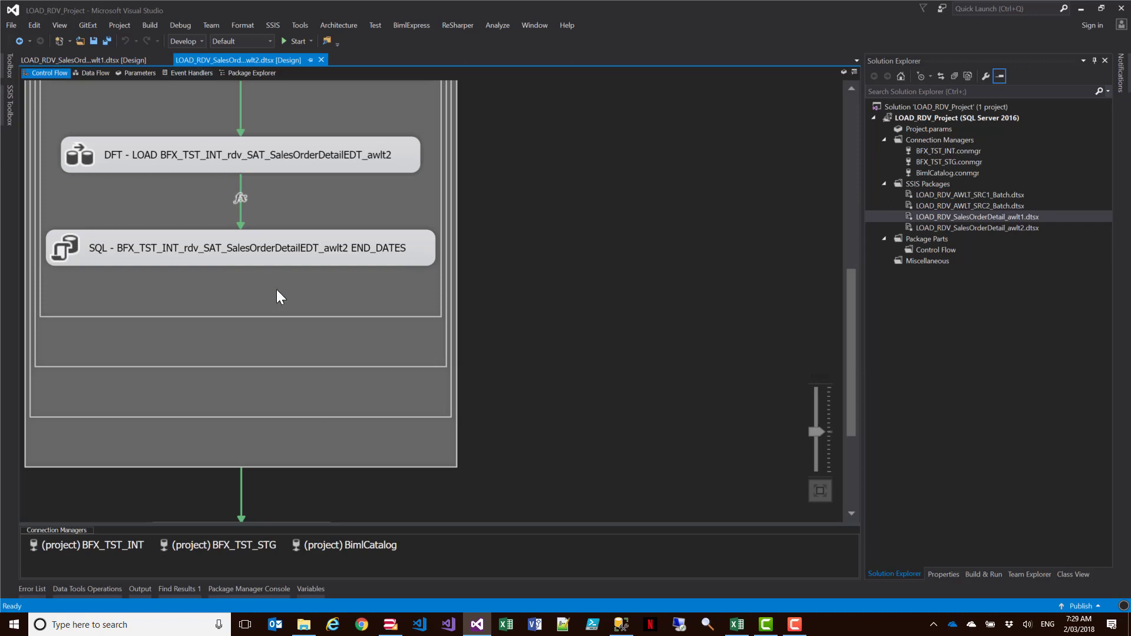
scroll(257, 282, "up", 2)
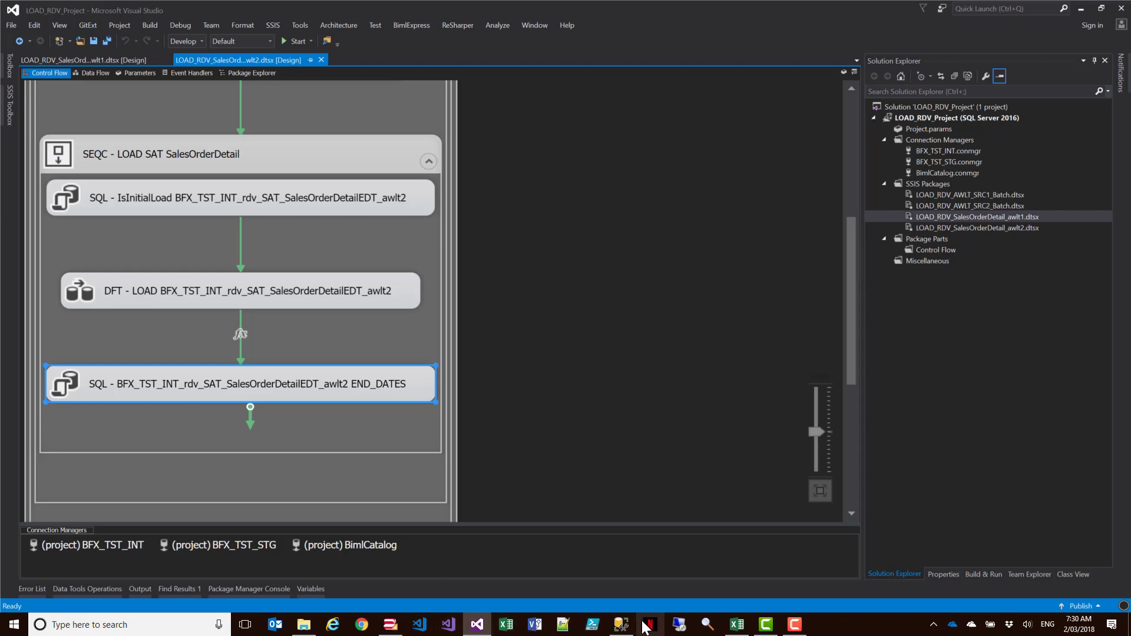
- Switch to SQL Server Management Studio and review the flex_awlt1_SalesOrderDetailSql procedure through its final satellite insert
left_click(622, 625)
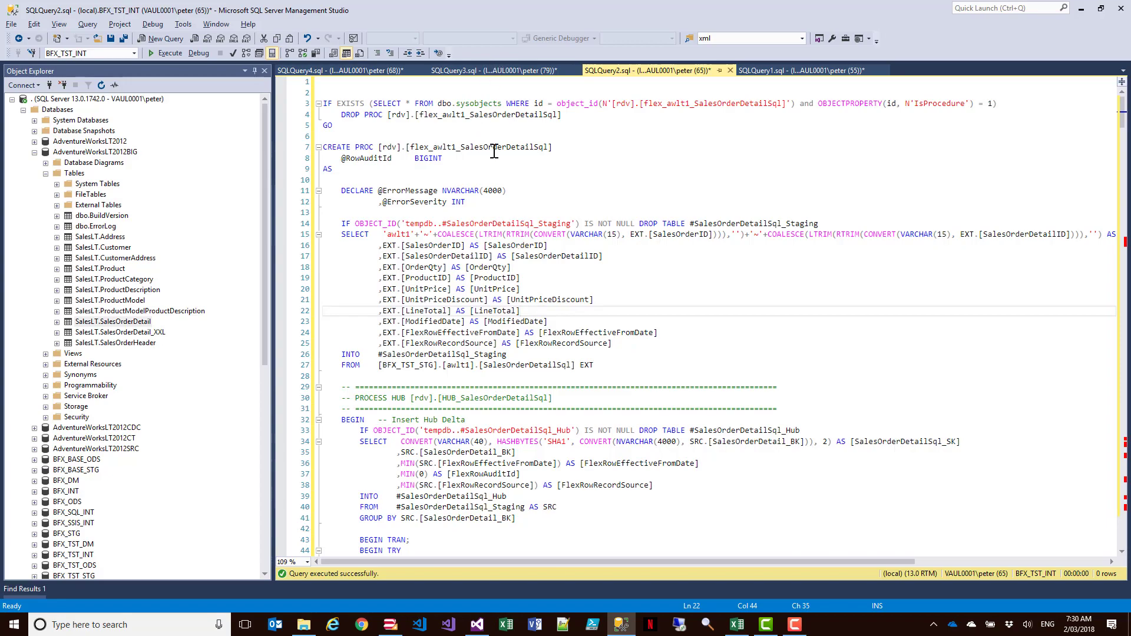
scroll(528, 148, "down", 20)
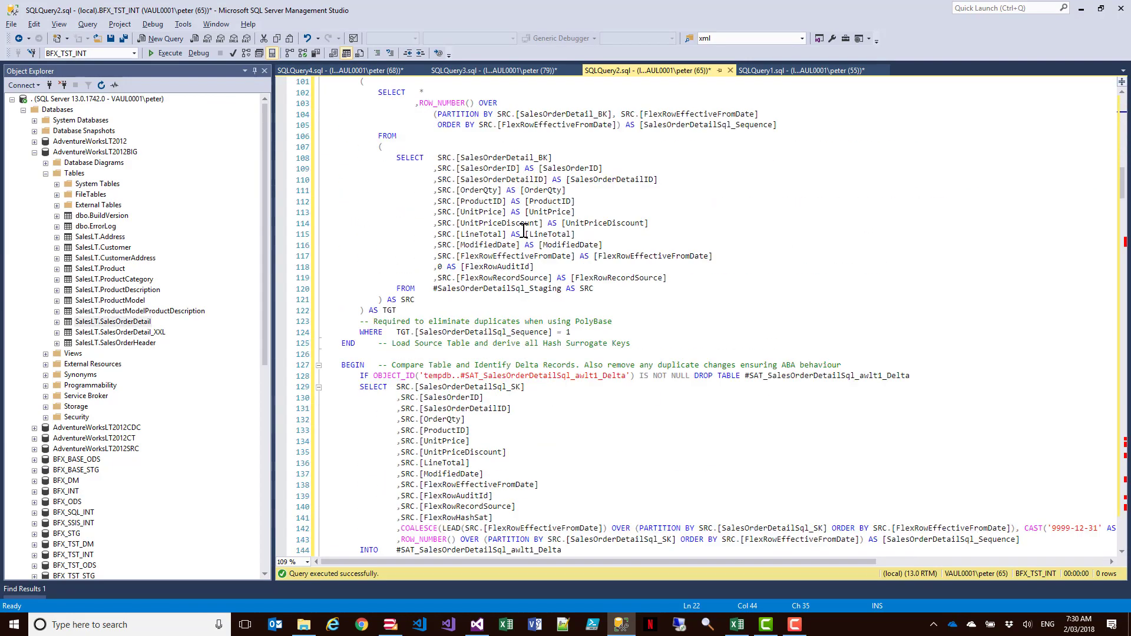
scroll(523, 230, "down", 20)
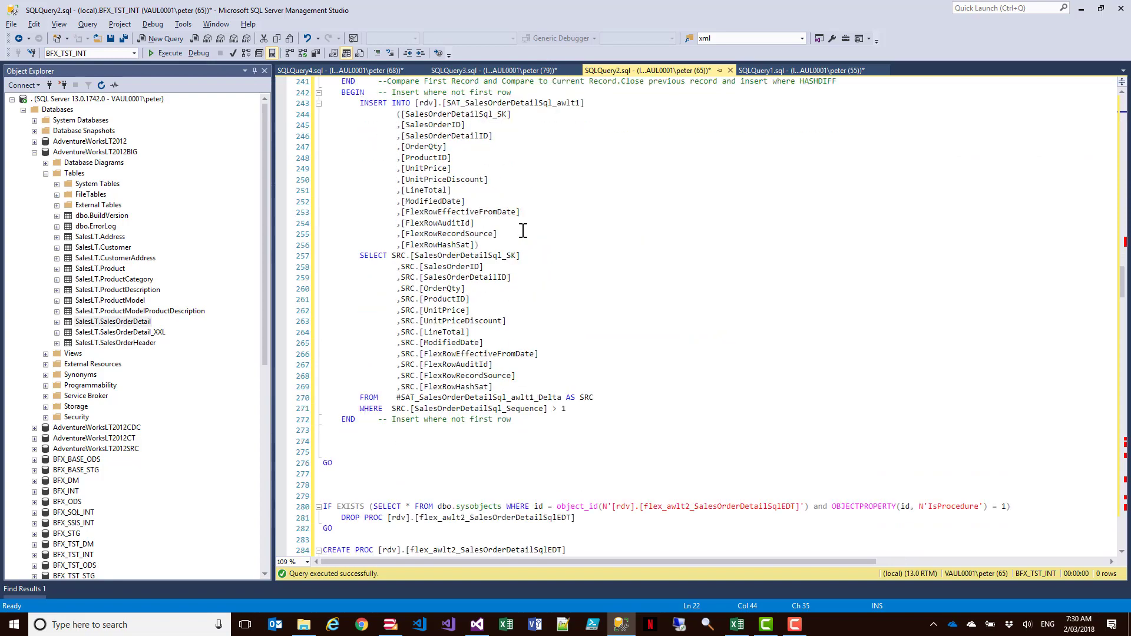
mouse_move(347, 212)
left_mouse_down()
mouse_move(336, 222)
mouse_move(351, 220)
left_mouse_up()
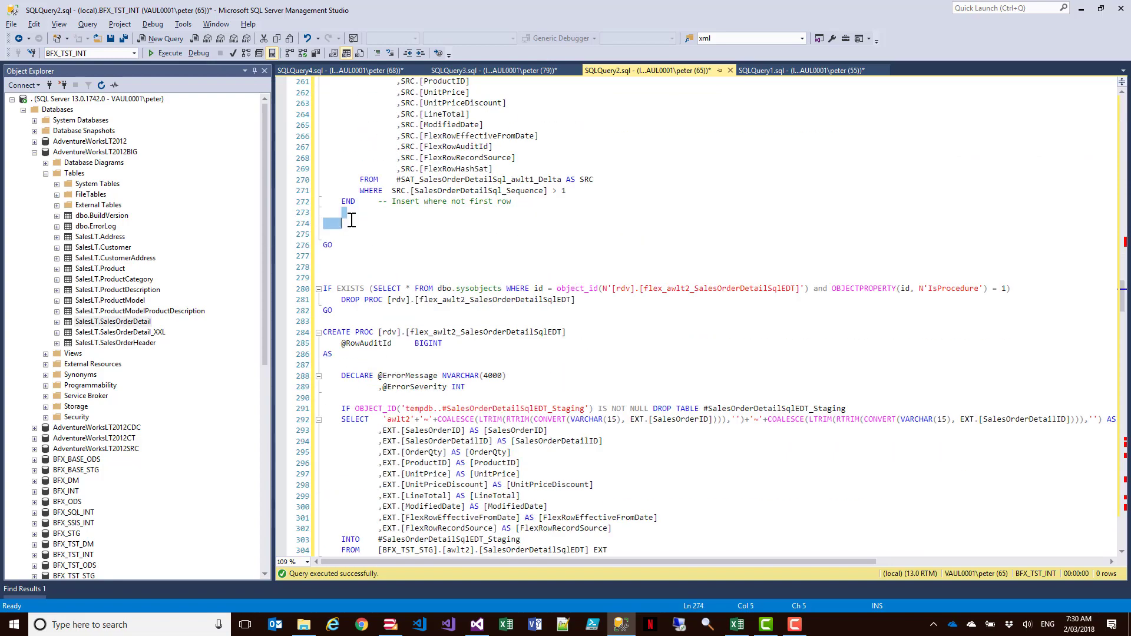
- Review the flex_awlt2_SalesOrderDetailSqlEDT procedure, examining its closing UPDATE statement that sets FlexRowEffectiveToDate and FlexRowIsCurrent
scroll(365, 218, "down", 20)
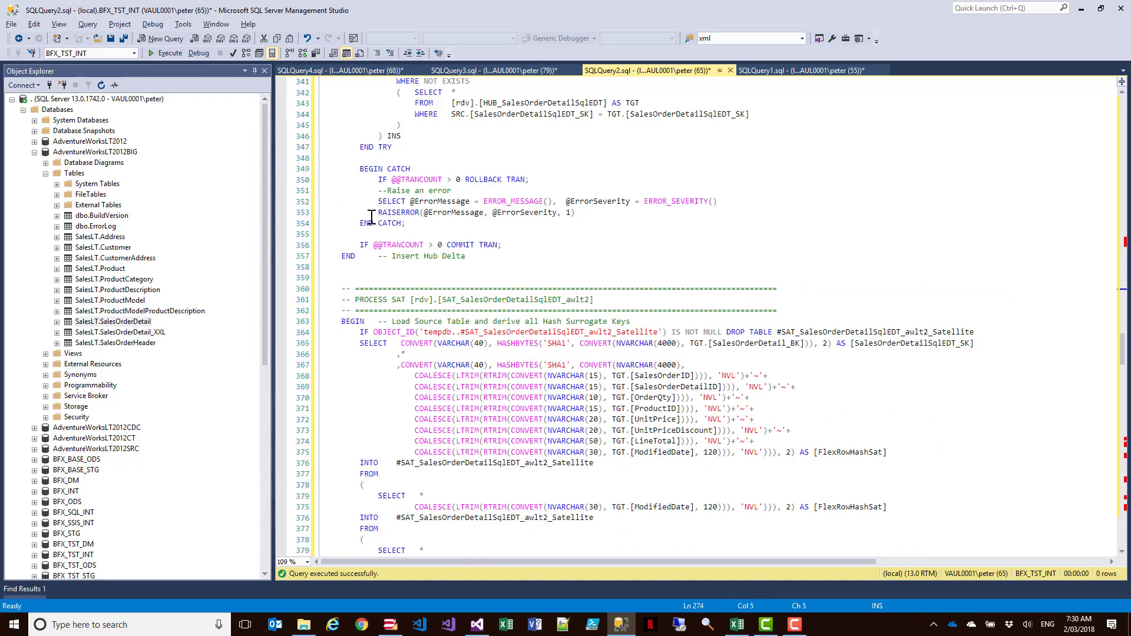
scroll(380, 207, "down", 20)
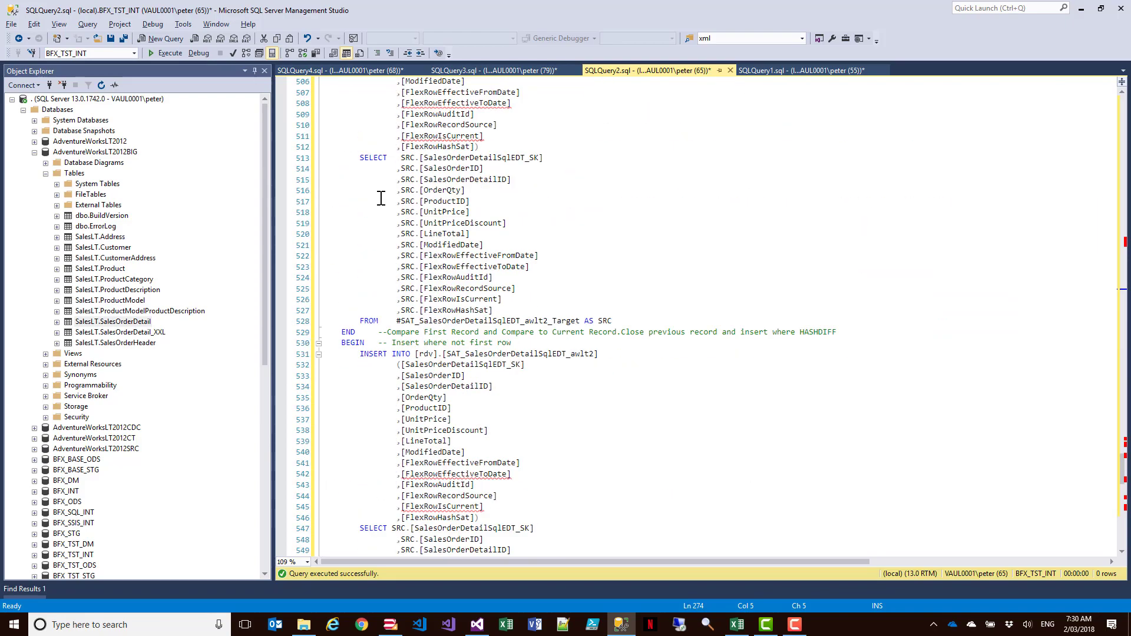
scroll(381, 196, "up", 7)
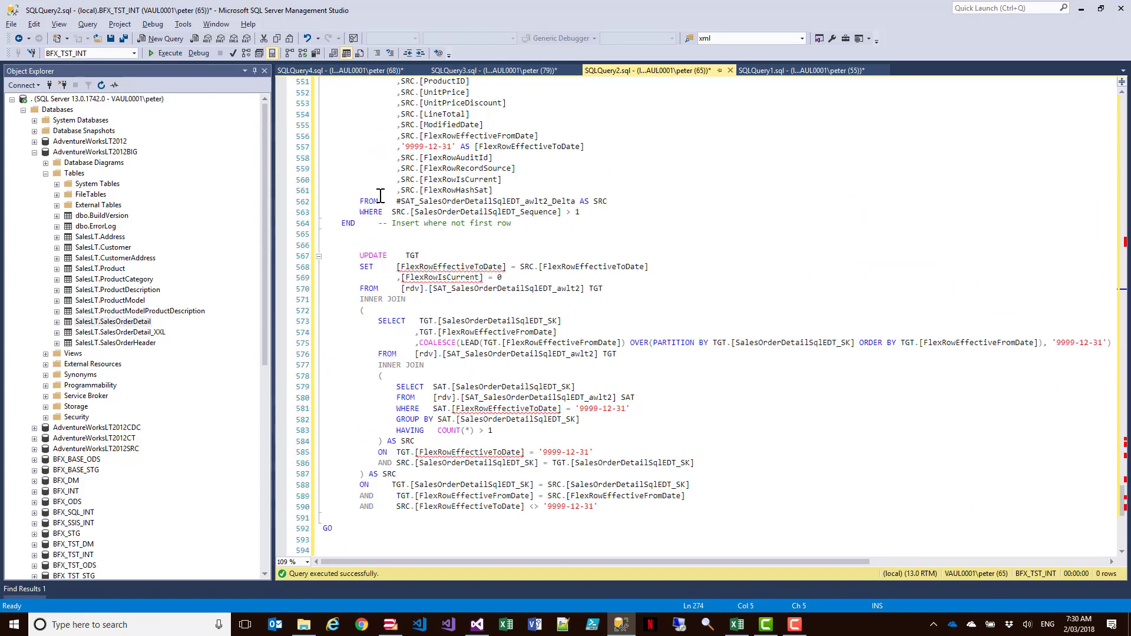
scroll(456, 335, "down", 2)
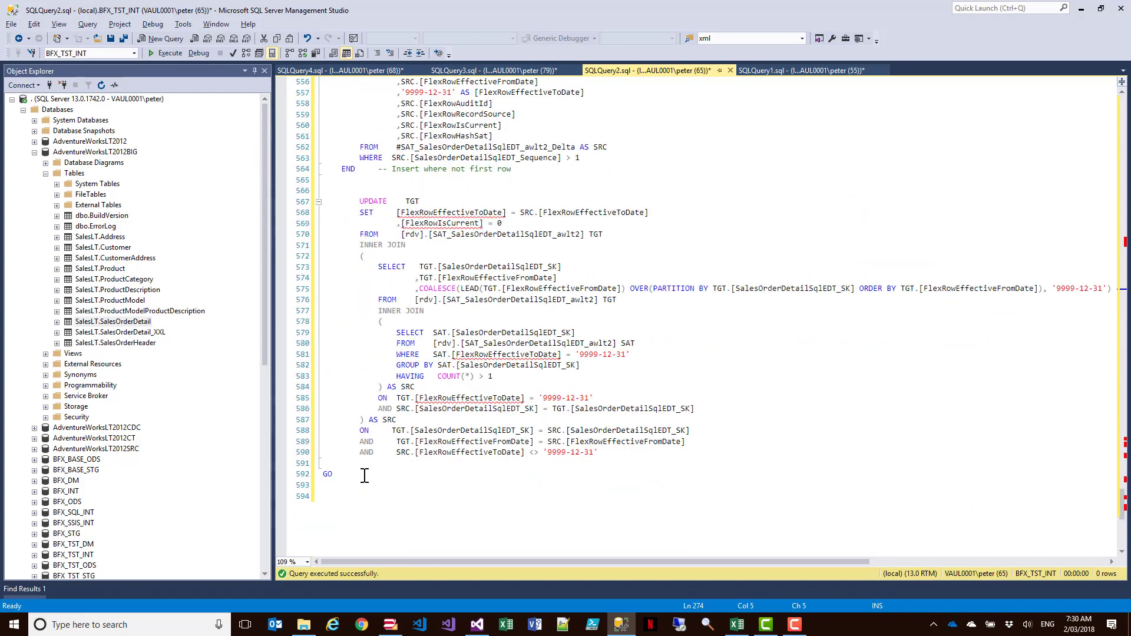
left_click_drag(361, 474, 321, 201)
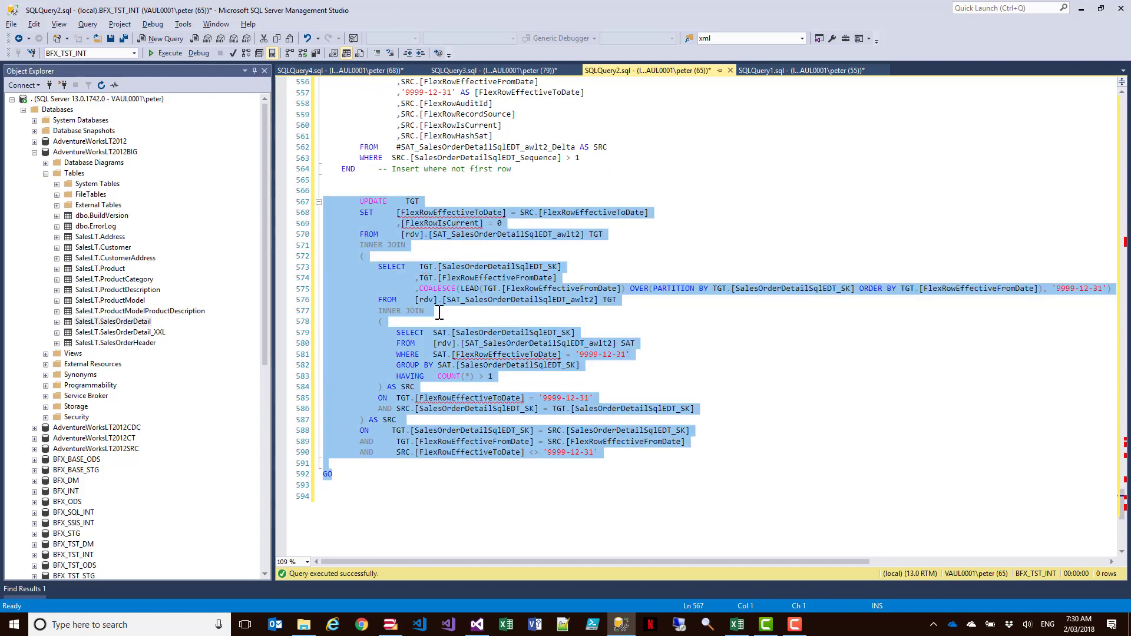
left_click(764, 356)
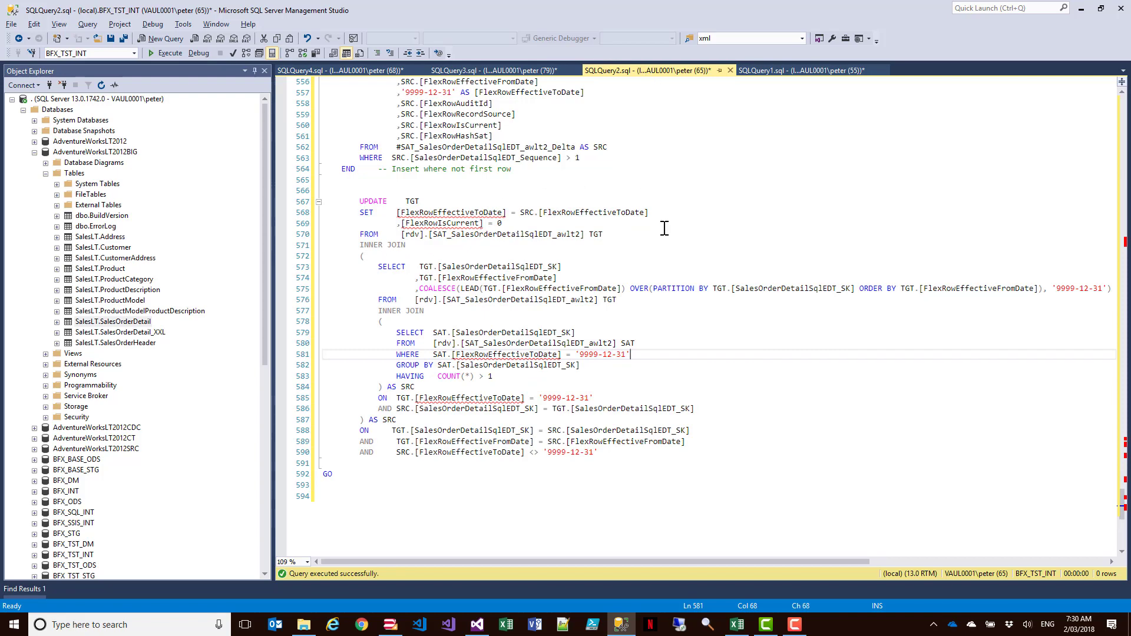
scroll(664, 227, "down", 13)
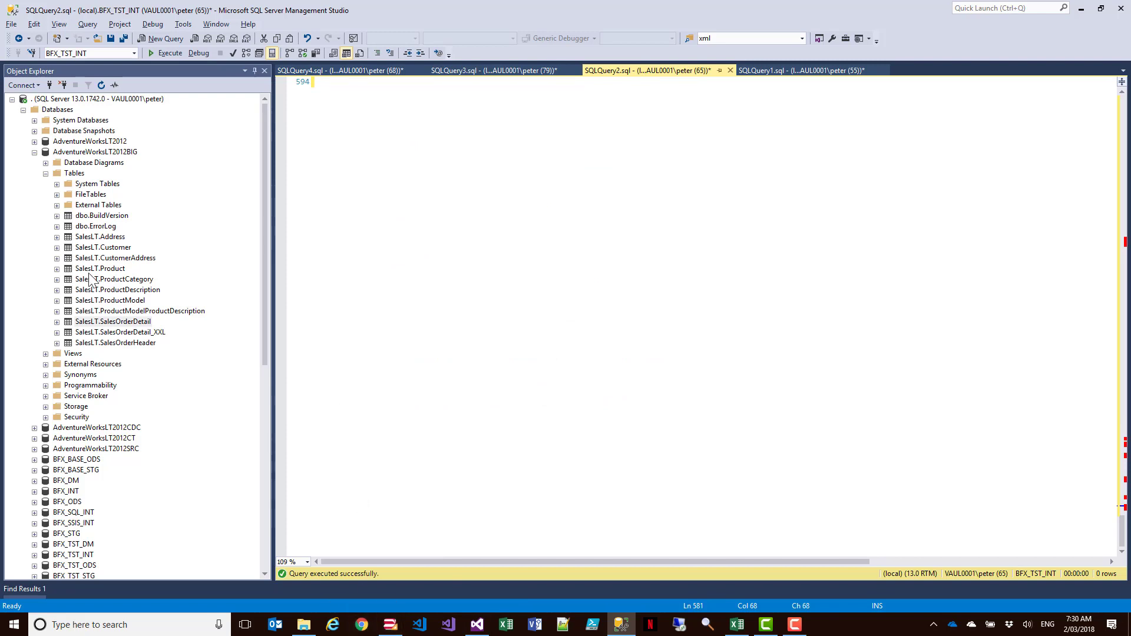
- Collapse AdventureWorksLT2012BIG, expand BFX_TST_STG, and open its Disk Usage by Top Tables report
left_click(34, 152)
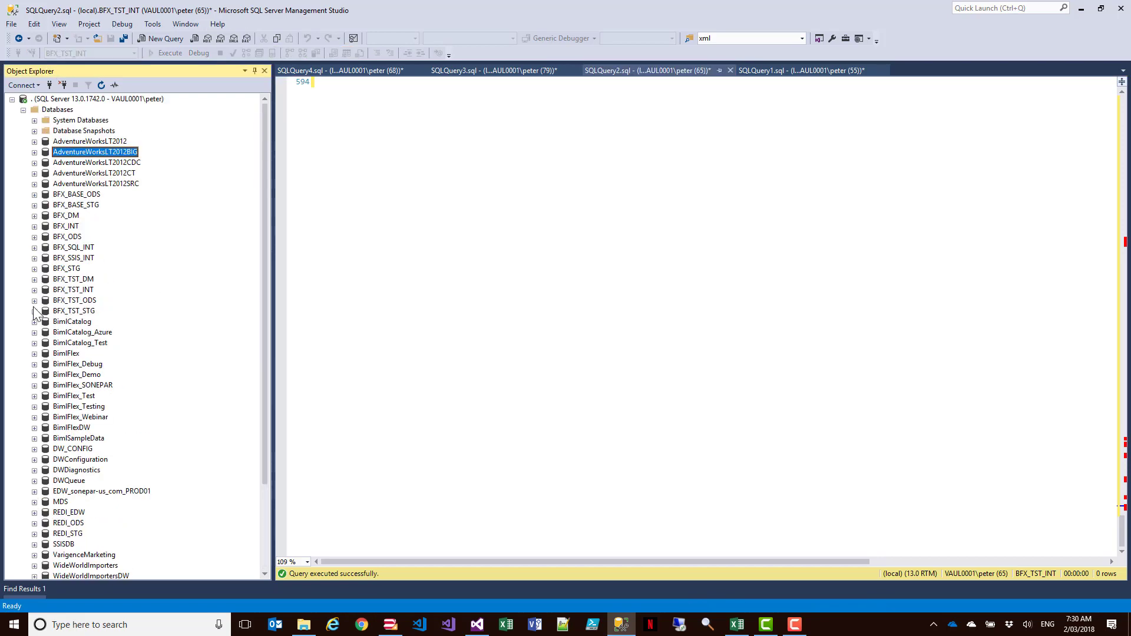
left_click(34, 311)
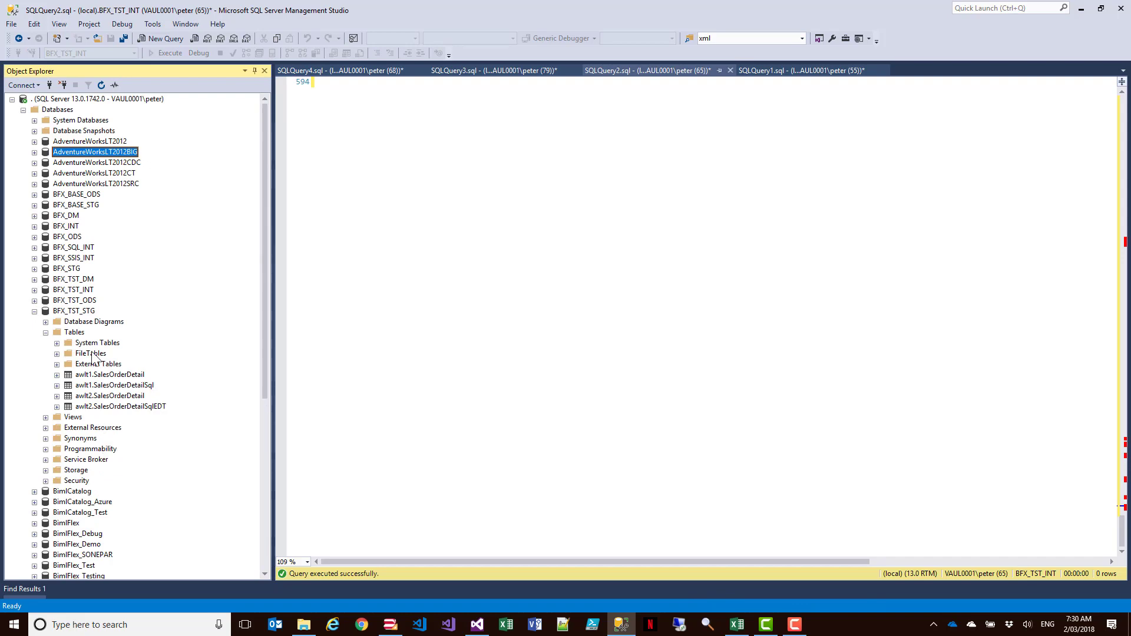
right_click(62, 311)
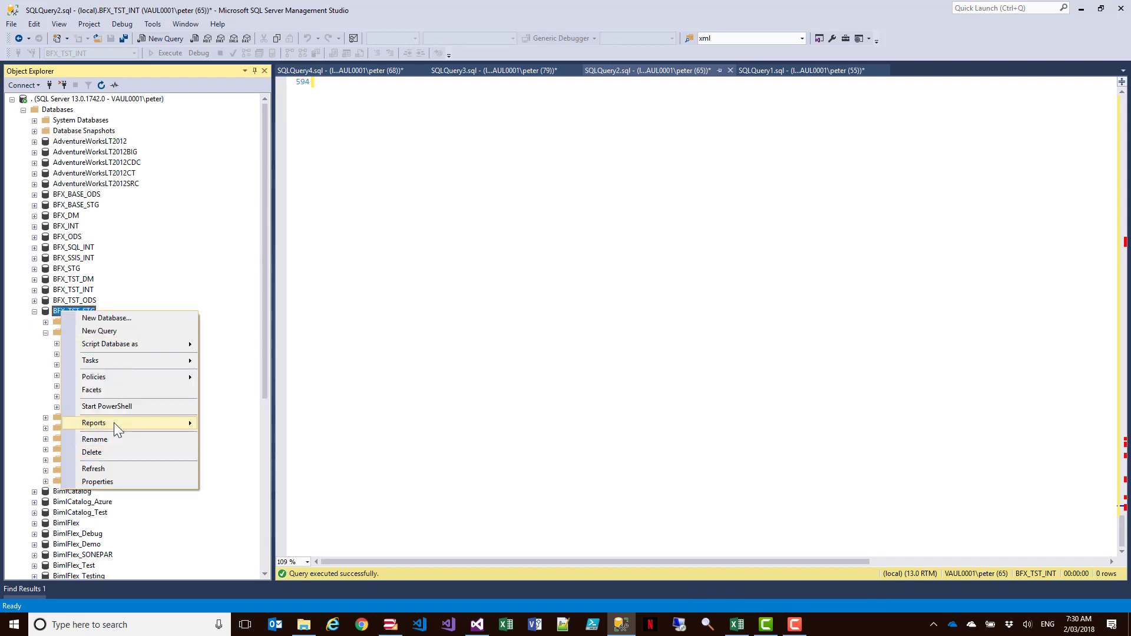
left_click(375, 433)
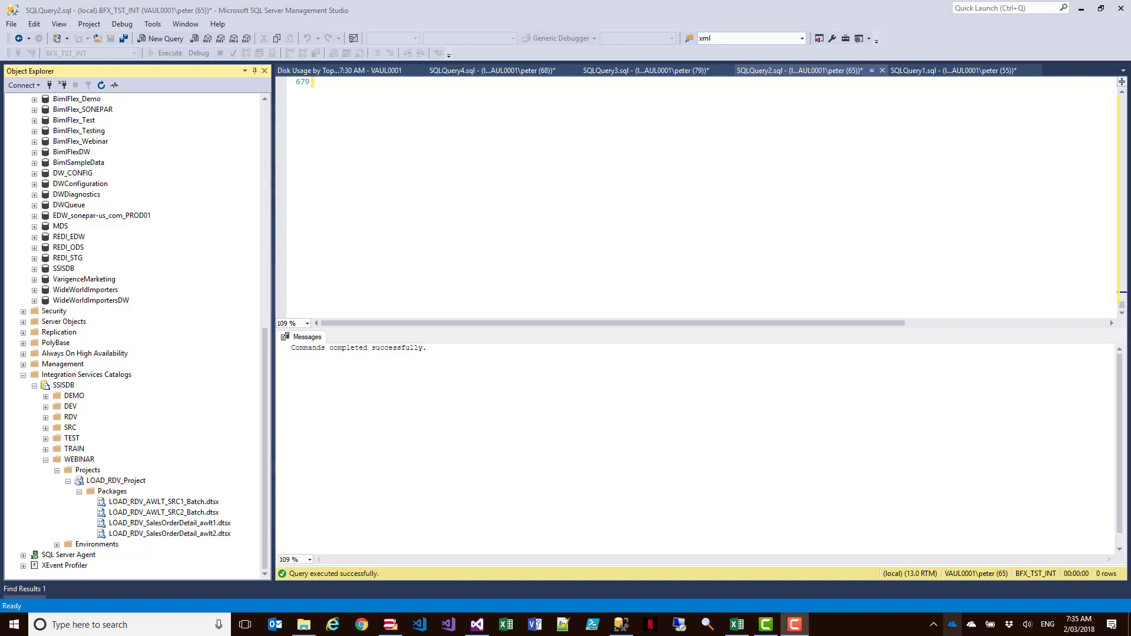
- Execute the LOAD_RDV_AWLT_SRC1_Batch.dtsx package from the WEBINAR folder of the SSISDB catalog
right_click(168, 502)
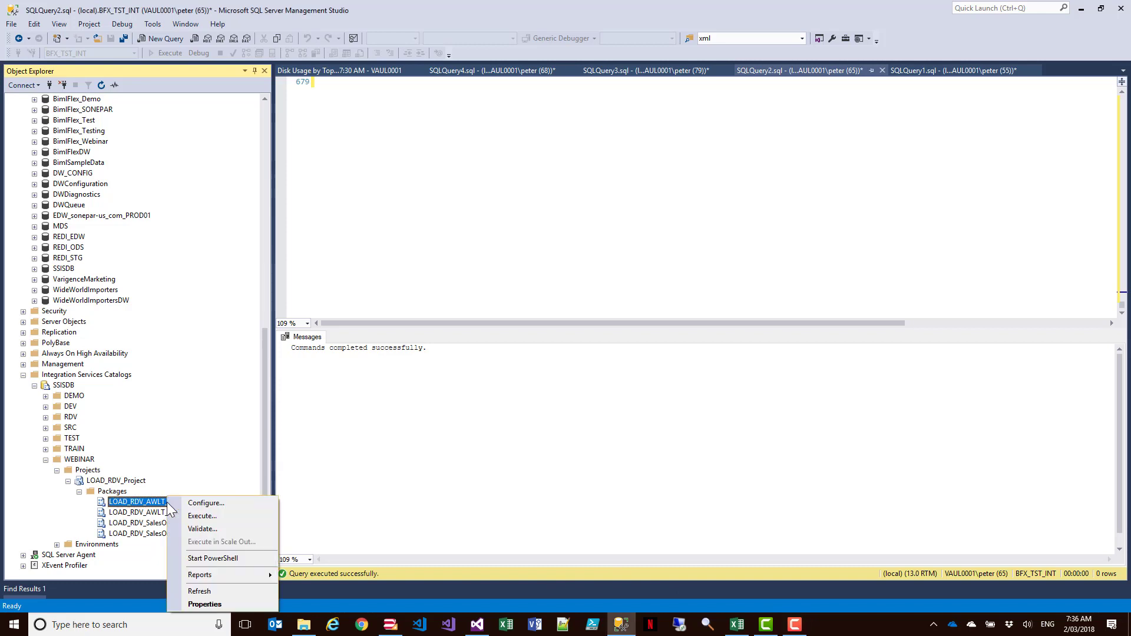
left_click(220, 515)
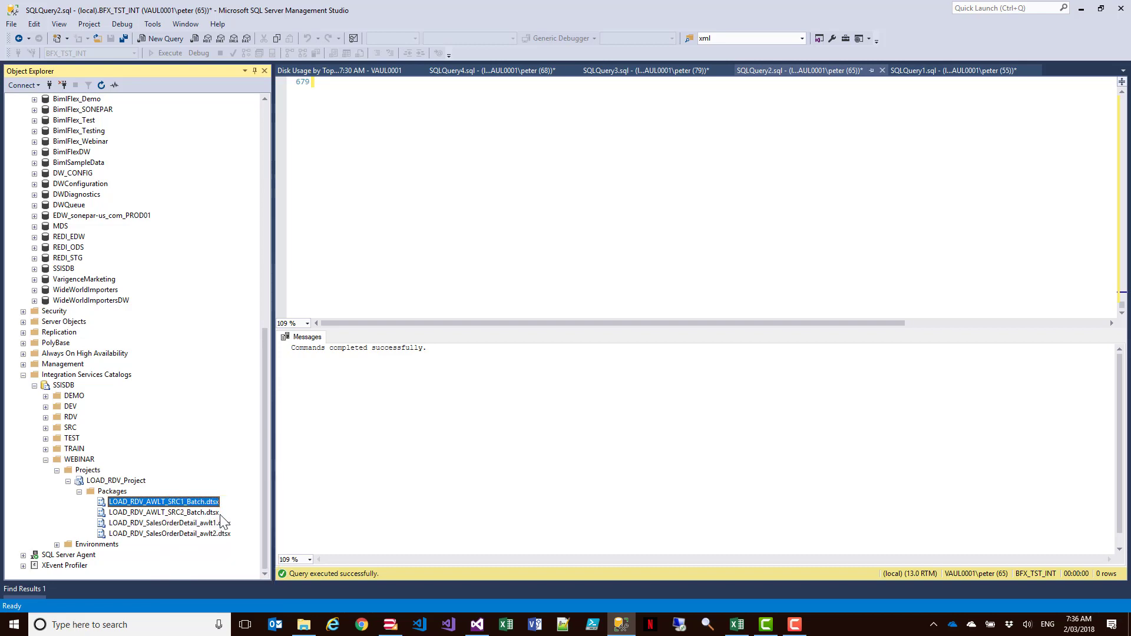
left_click(687, 456)
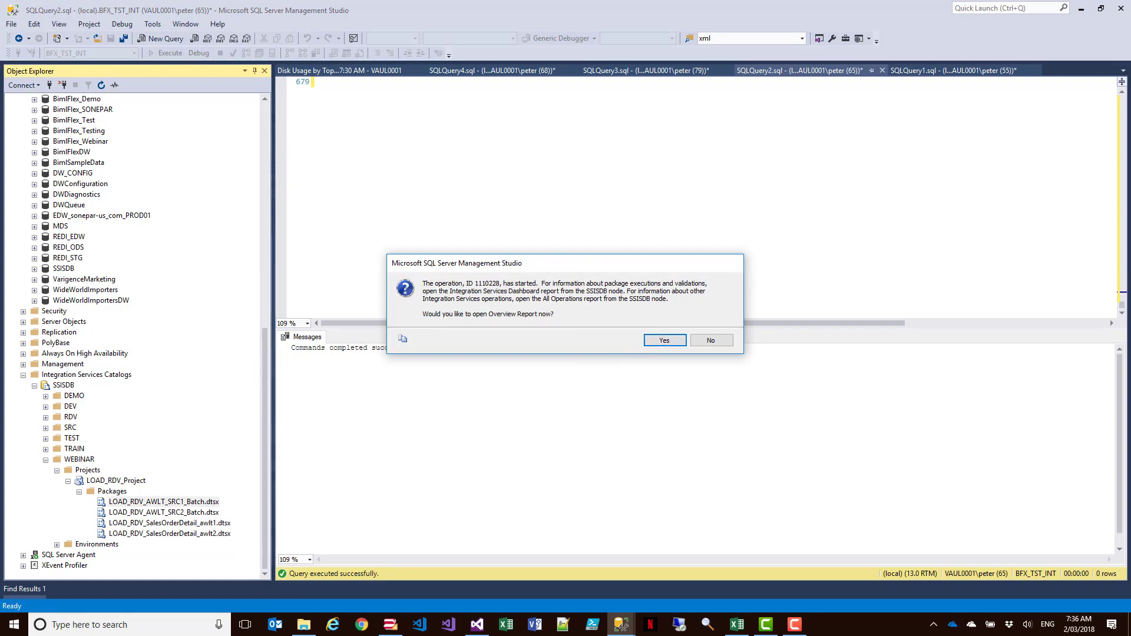
- Accept opening the execution's overview report, compare the SRC1 and SRC2 batch durations in the execution details results, and rerun that query
key("Return")
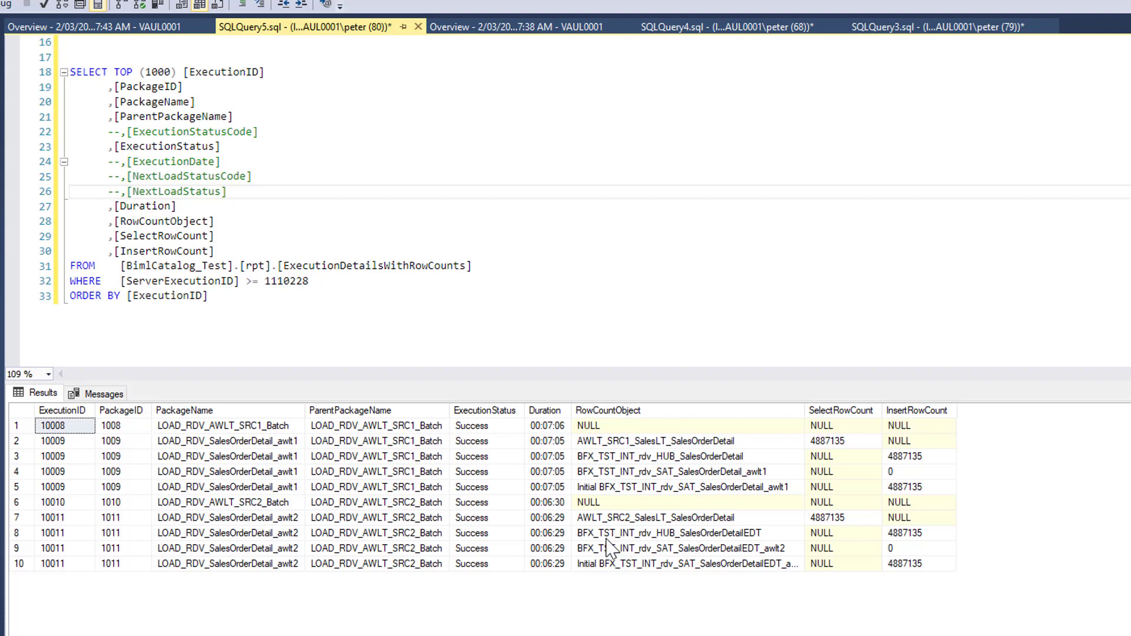
left_click(547, 426)
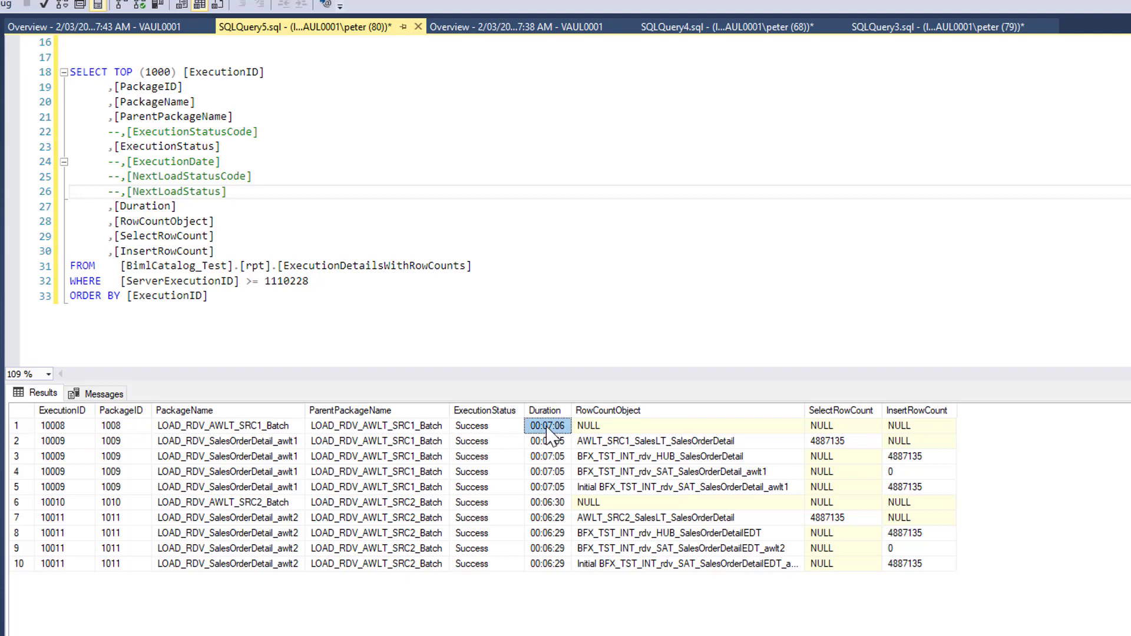
left_click(555, 504)
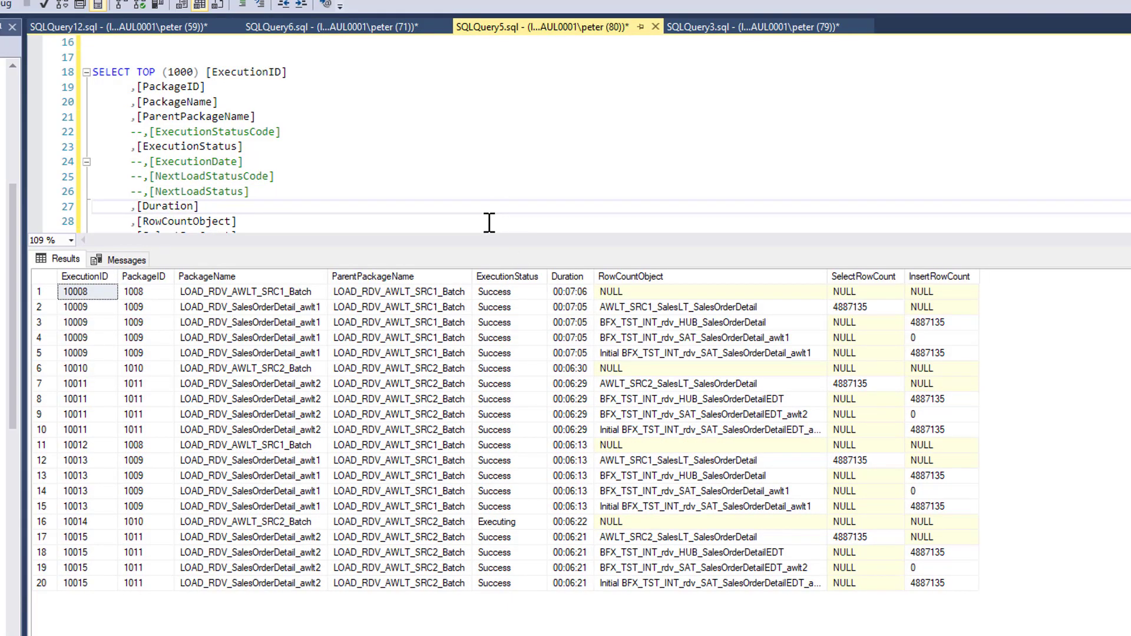
key("F5")
- Open BimlCatalog_Test's admin.Configurations table for row editing, widen the ConfigurationKey column, and highlight the LogTaskExecution setting
mouse_move(12, 259)
left_mouse_down()
mouse_move(17, 160)
mouse_move(13, 271)
left_mouse_up()
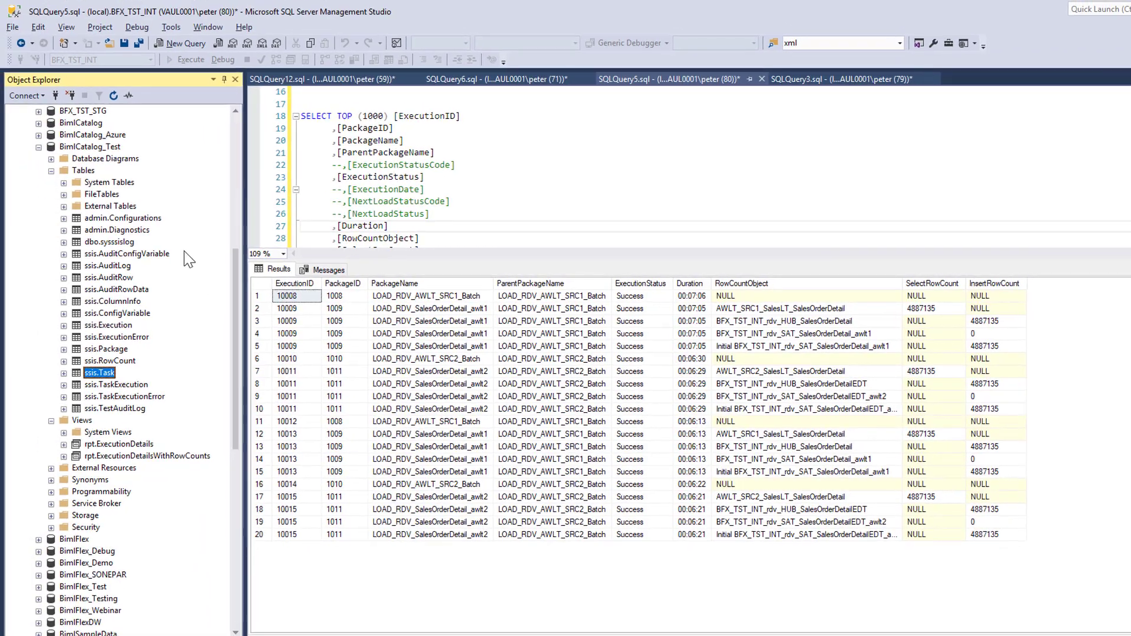
right_click(121, 218)
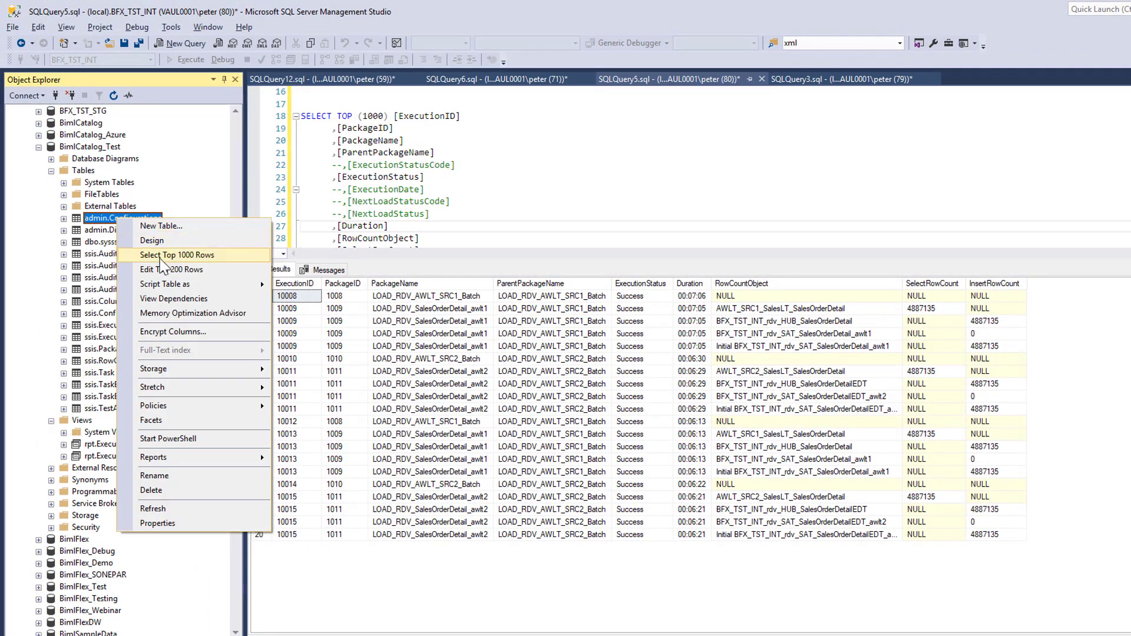
left_click(168, 270)
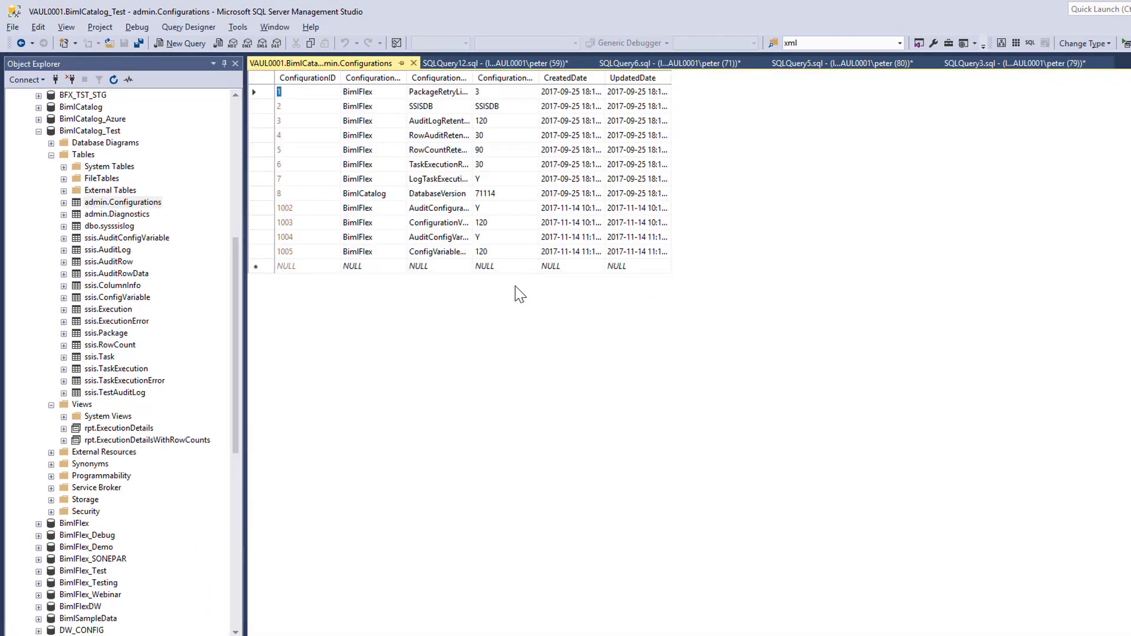
left_click_drag(473, 77, 561, 77)
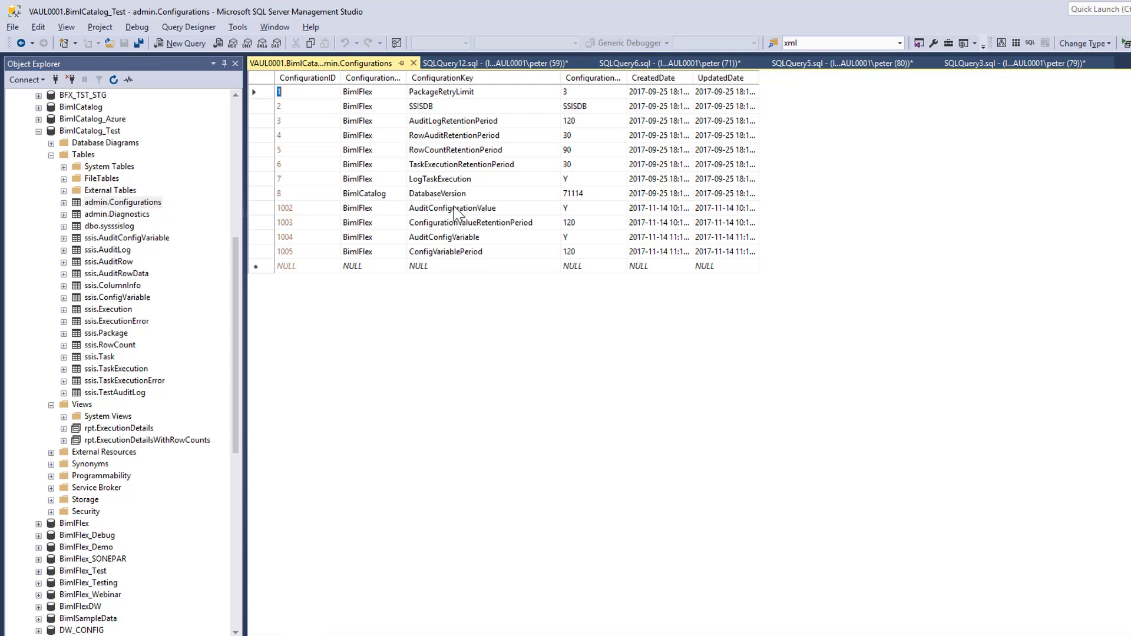
left_click_drag(370, 182, 596, 179)
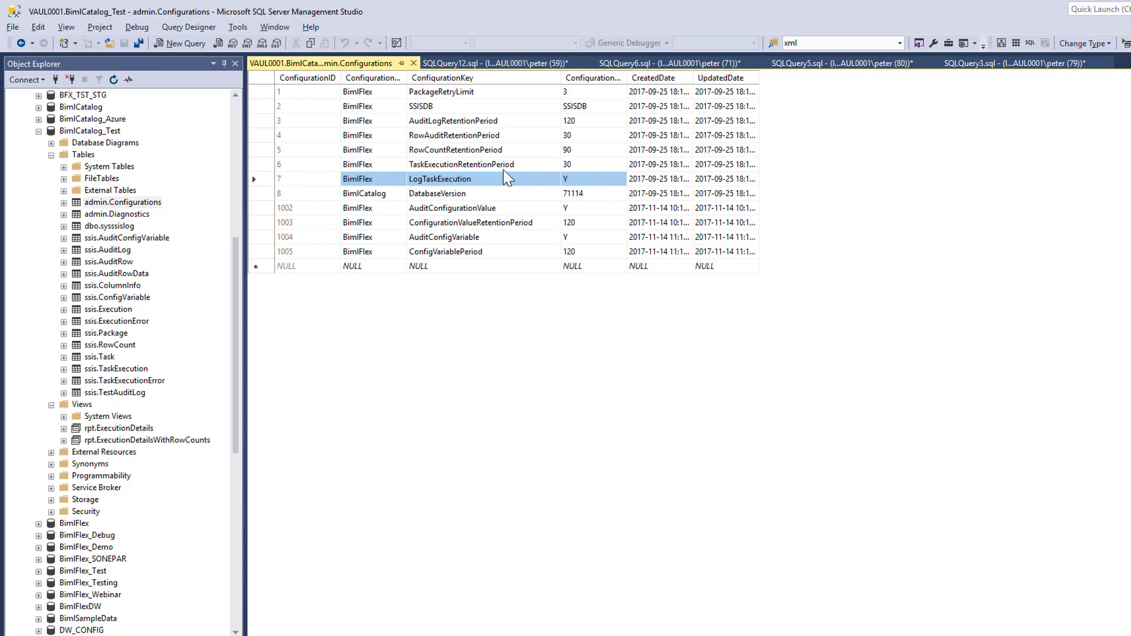
- Switch to the browser's varigence/BimlCatalog GitHub repository and read through its Power BI Execution Monitoring Dashboard readme
left_click(458, 635)
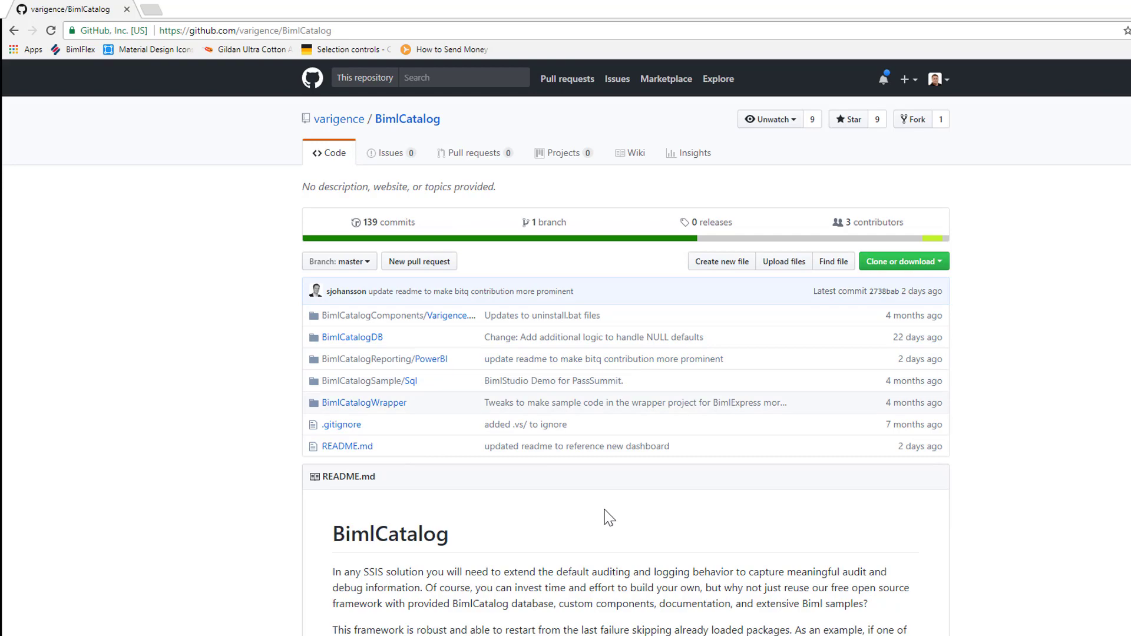
scroll(607, 523, "down", 8)
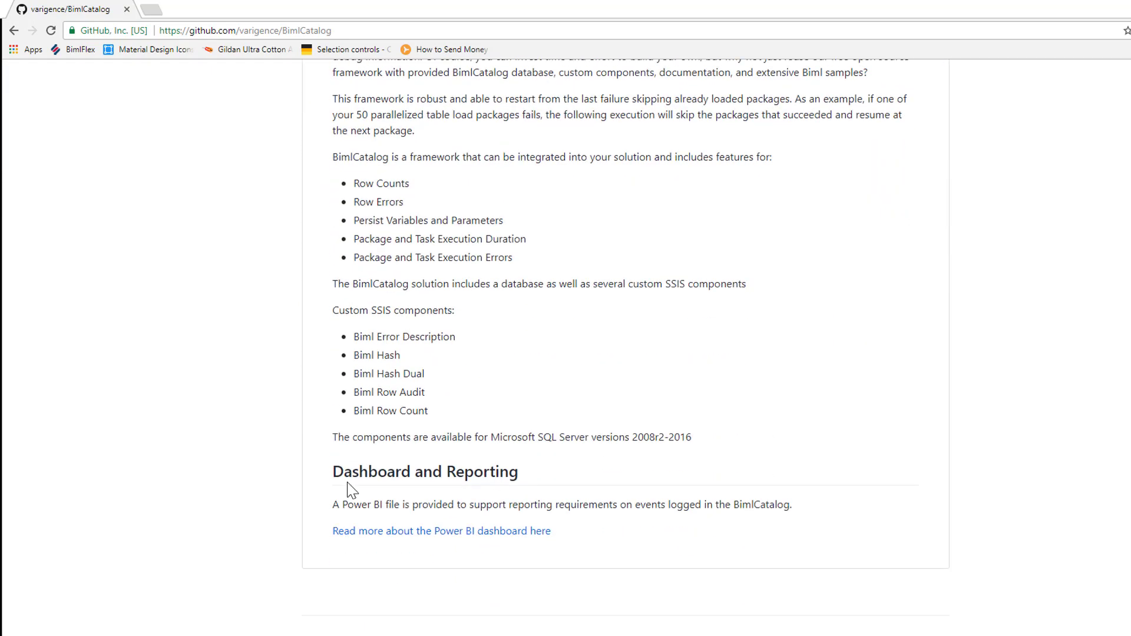
left_click(466, 532)
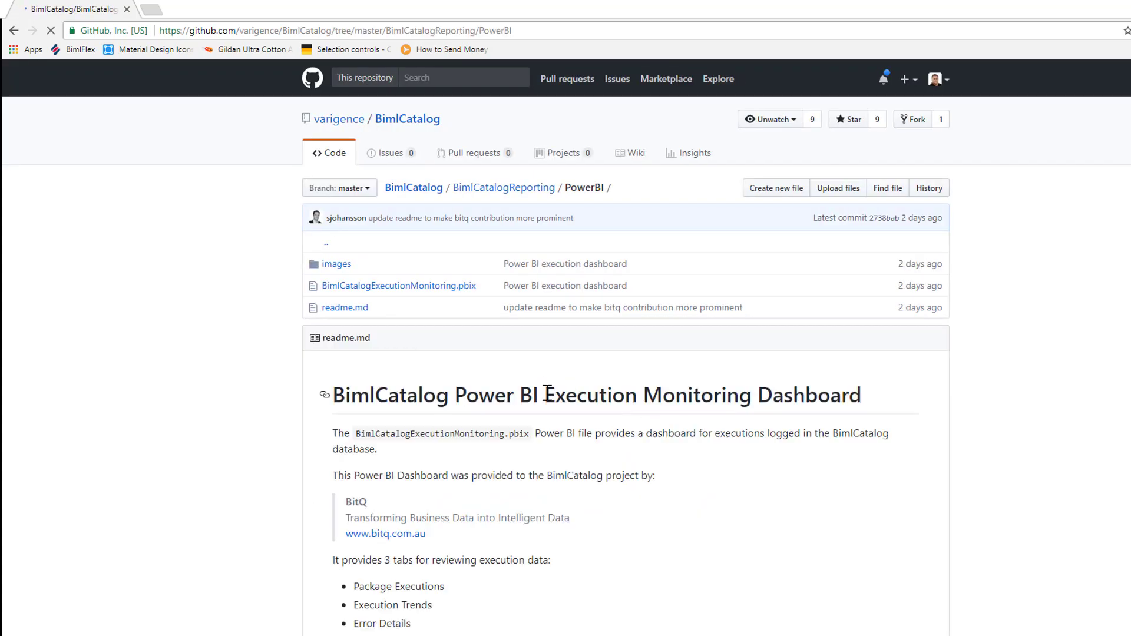
scroll(529, 404, "down", 4)
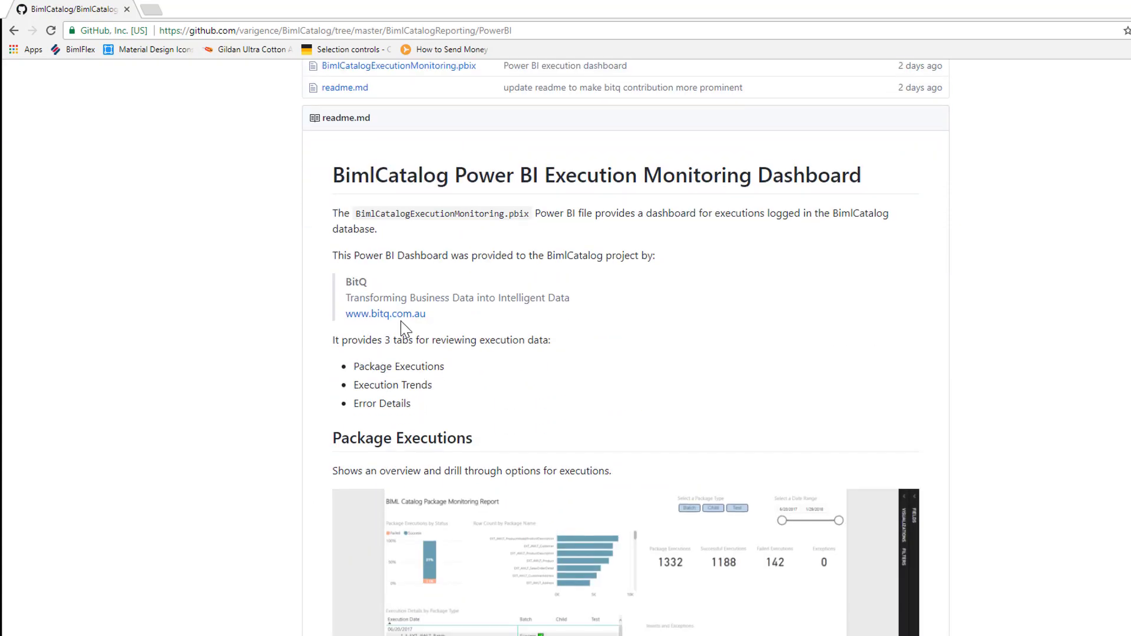
scroll(585, 308, "down", 6)
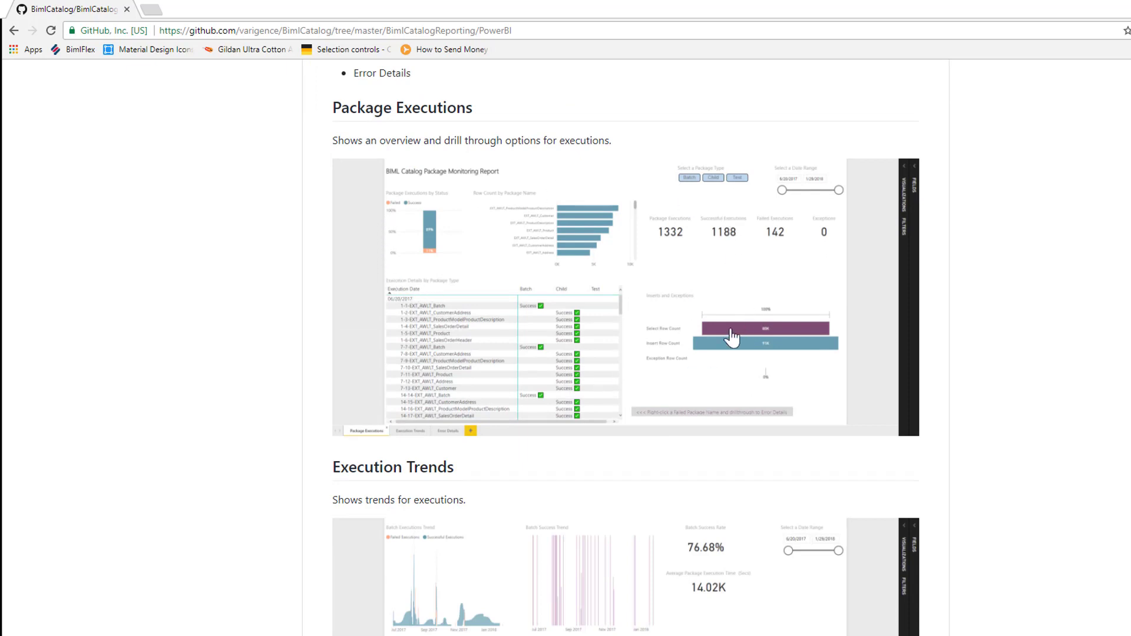
scroll(730, 336, "down", 6)
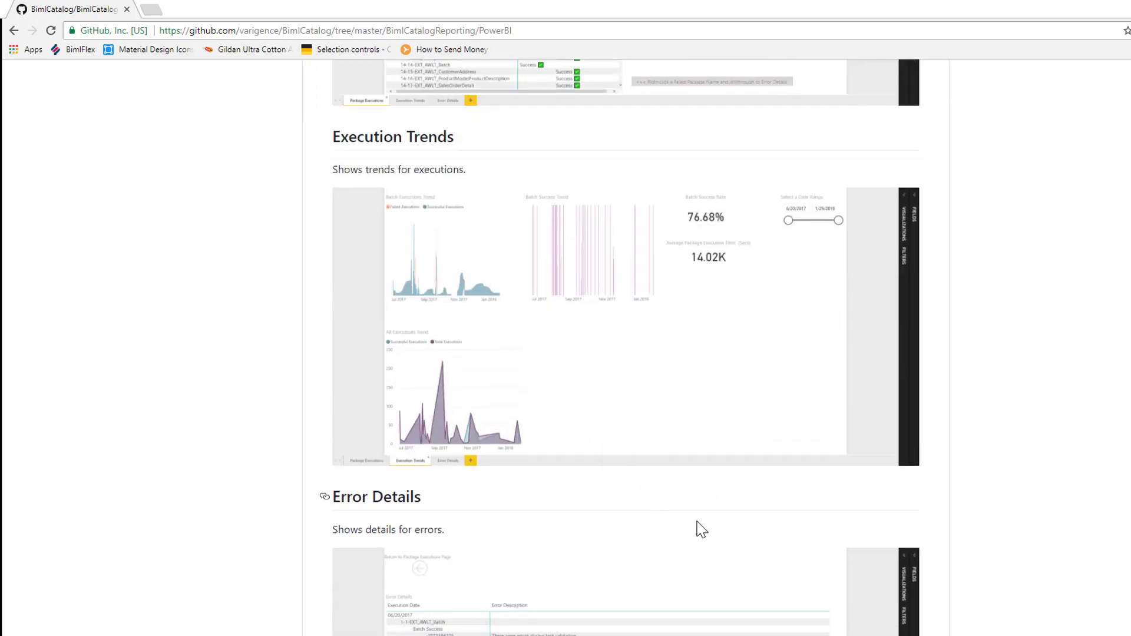
scroll(698, 529, "down", 4)
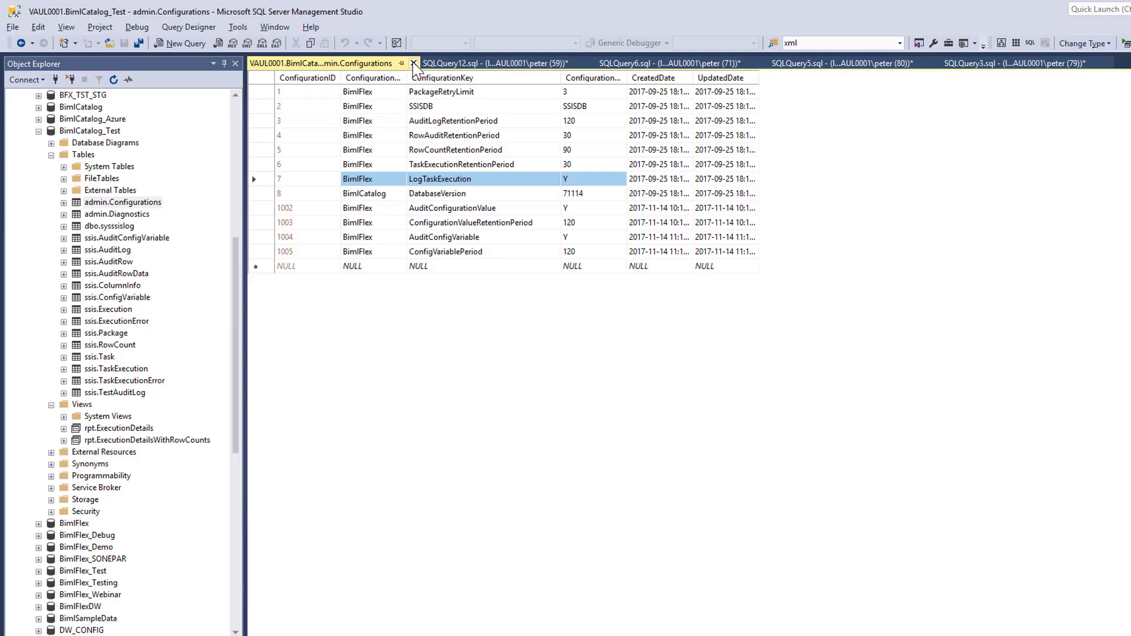
- Return to SQL Server Management Studio, close the admin.Configurations table, and compare the repeat-run durations of the awlt1 and awlt2 packages
left_click(413, 63)
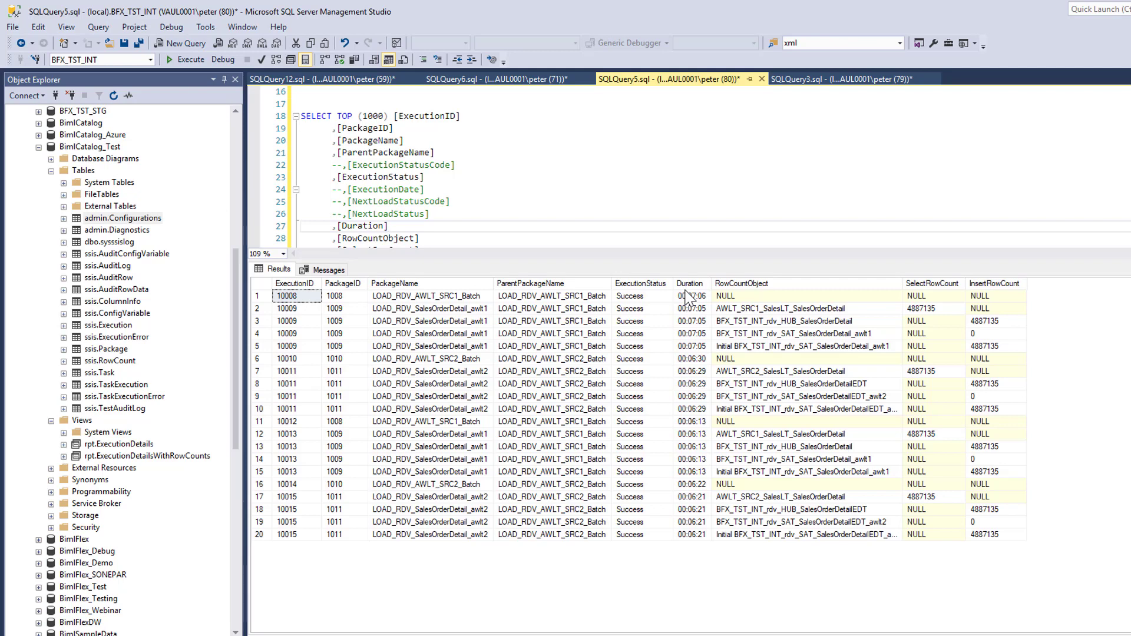
left_click(691, 534)
left_click(694, 471)
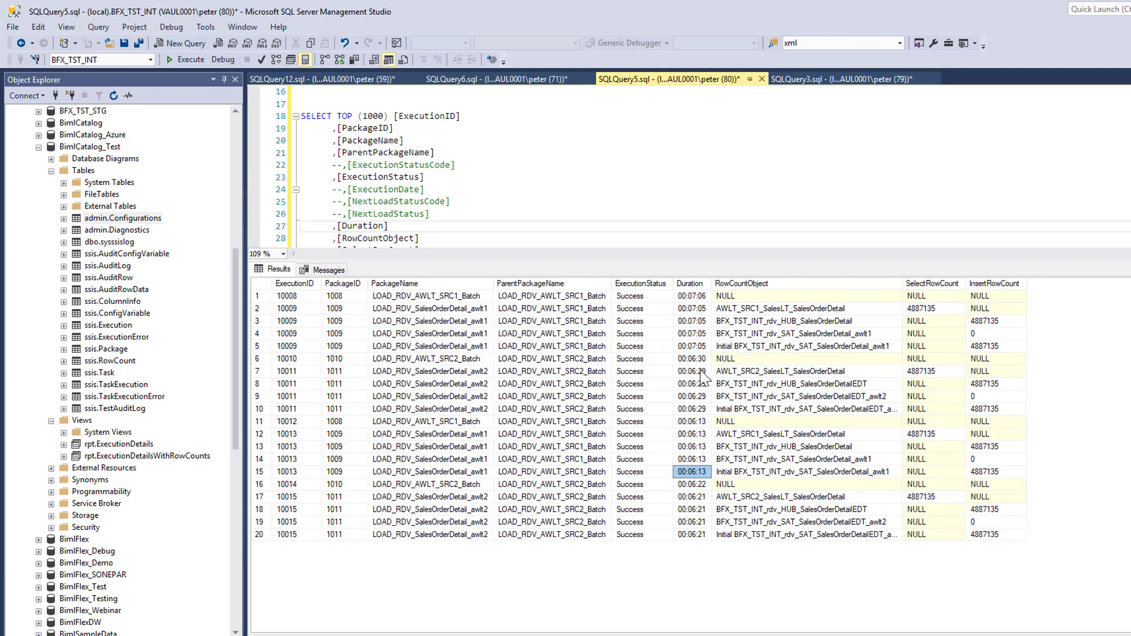
left_click(691, 498)
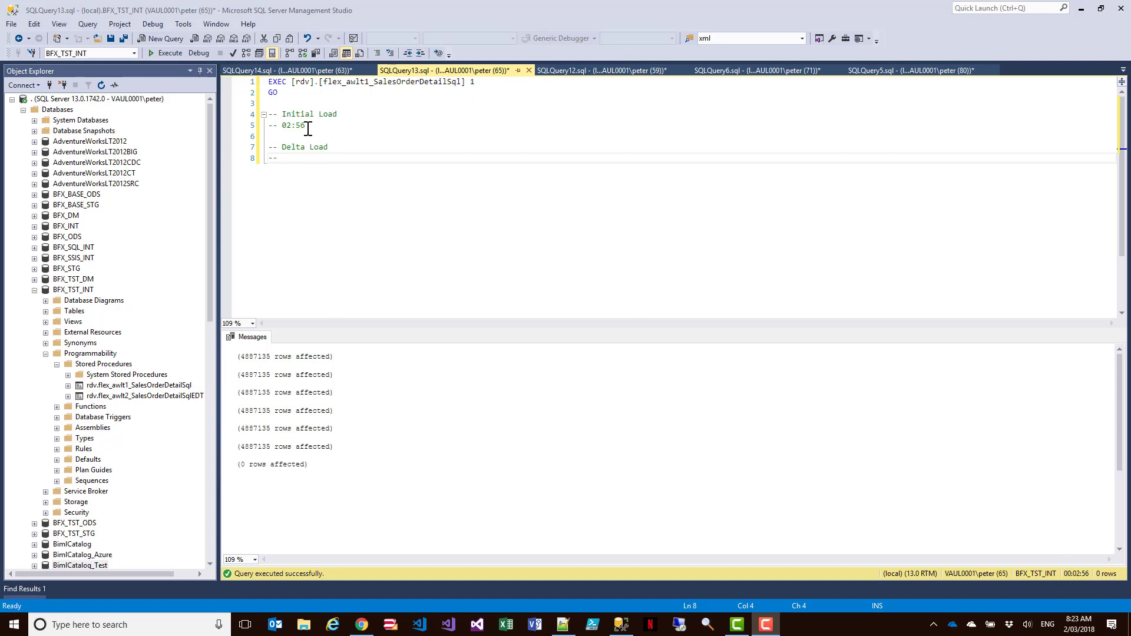
- Compare the recorded initial load times in the flex_awlt1_SalesOrderDetailSql and flex_awlt2_SalesOrderDetailSqlEDT queries against the SSIS execution results
left_click_drag(307, 126, 266, 116)
left_click(289, 71)
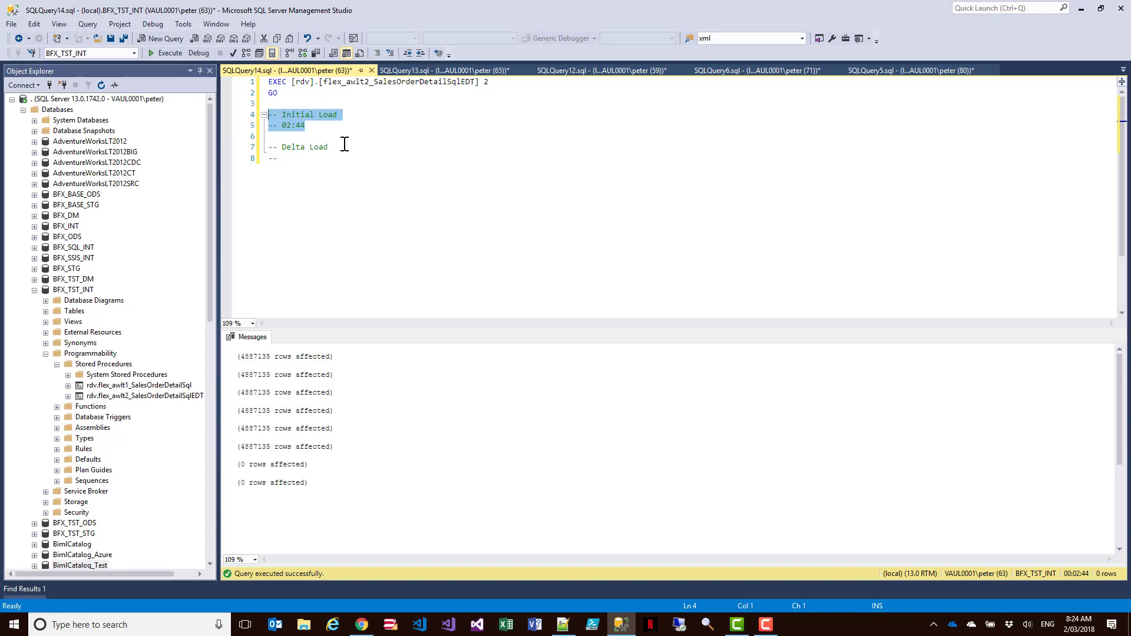
left_click(421, 70)
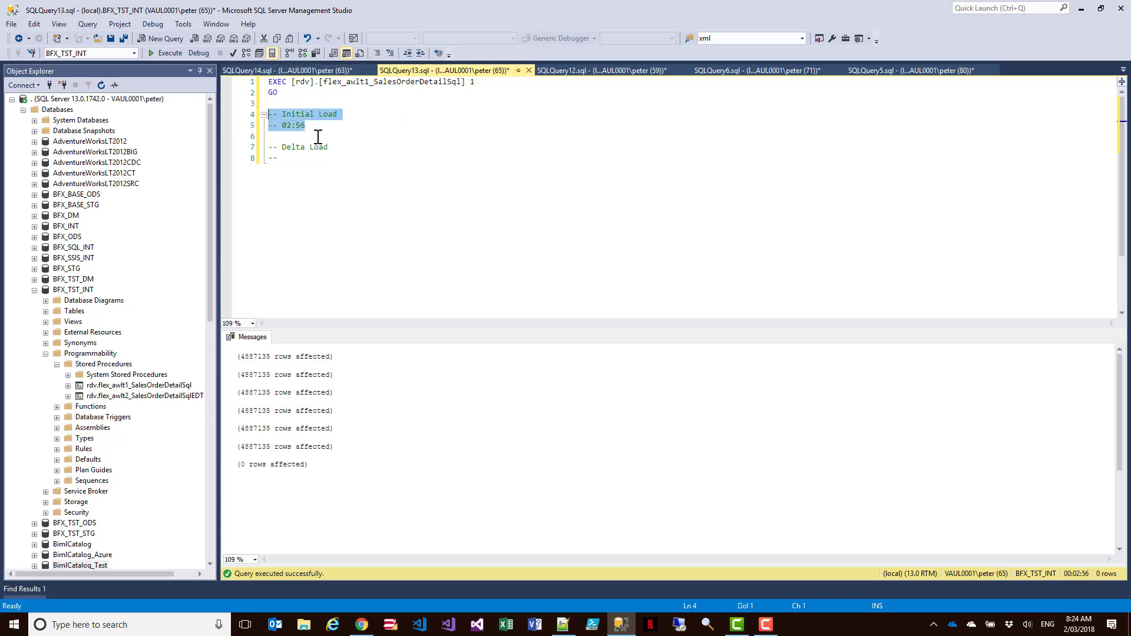
left_click(305, 72)
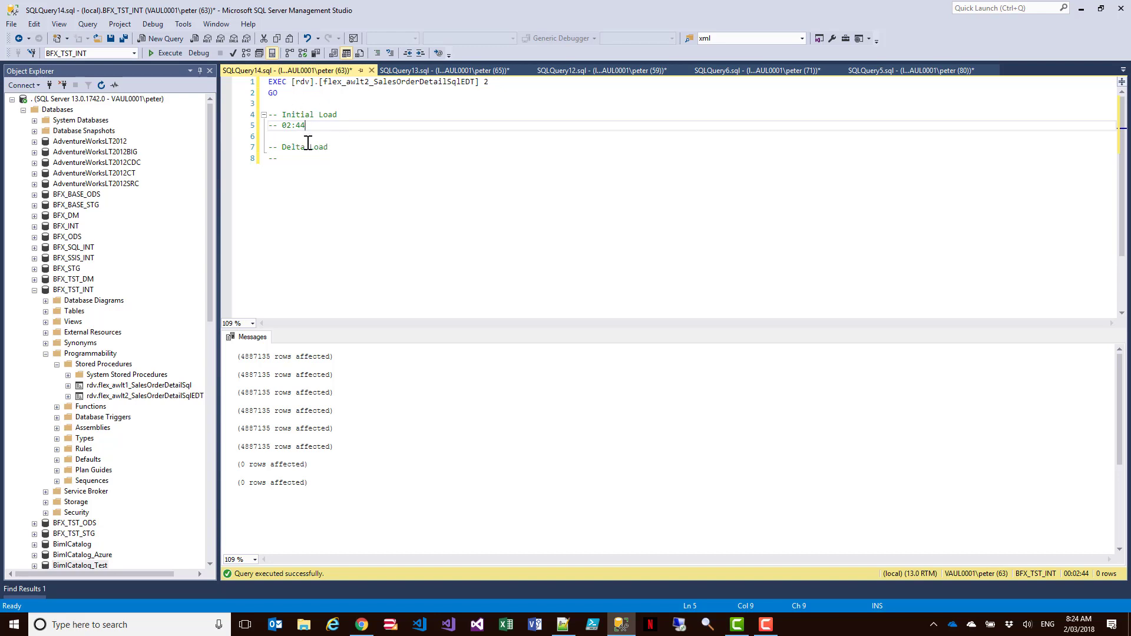
left_click(882, 74)
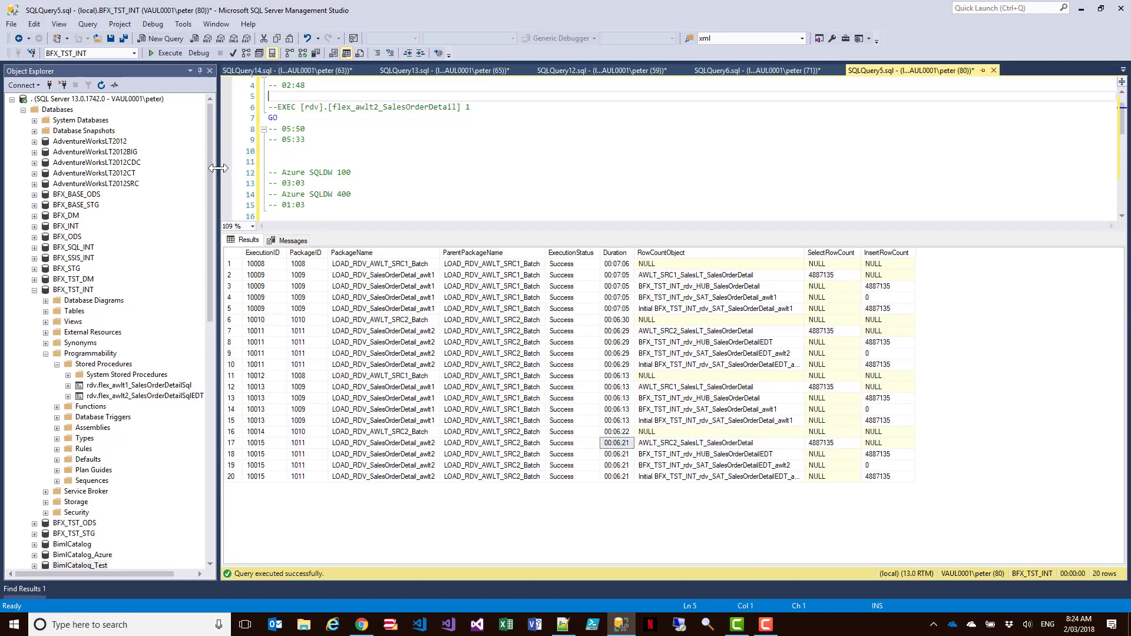
- Run the AdventureWorksLT2012BIG update on SalesLT.SalesOrderDetail with ModifiedDate '2018-03-02' and the UnitPrice > 30000 filter commented out, checking the affected rows
left_click_drag(220, 168, 156, 168)
left_click(941, 73)
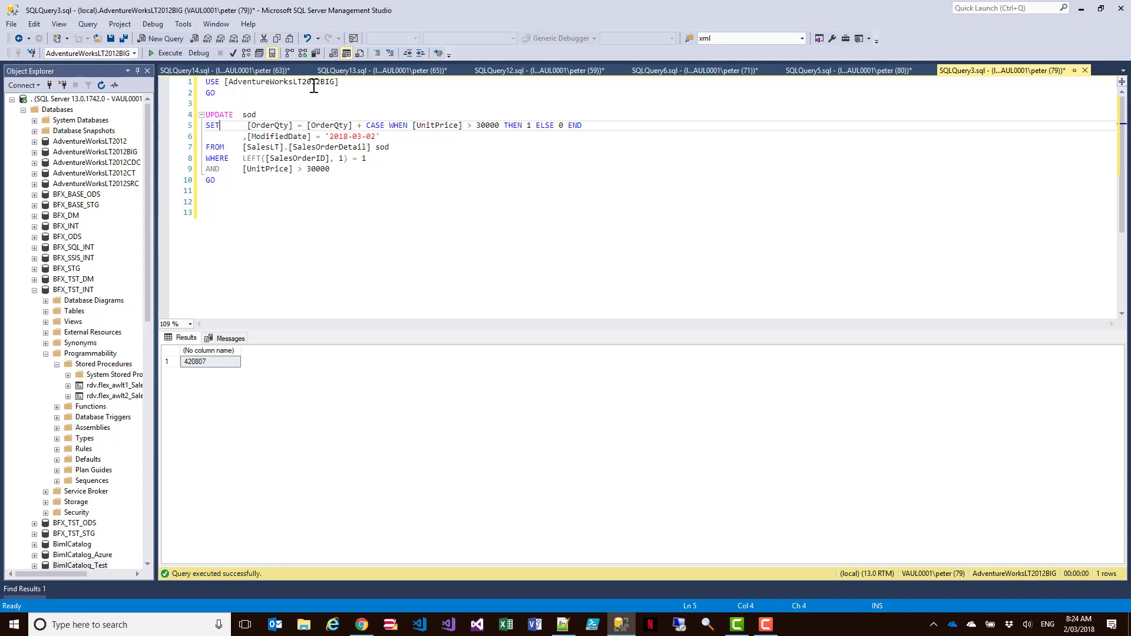
left_click(265, 204)
key("F5")
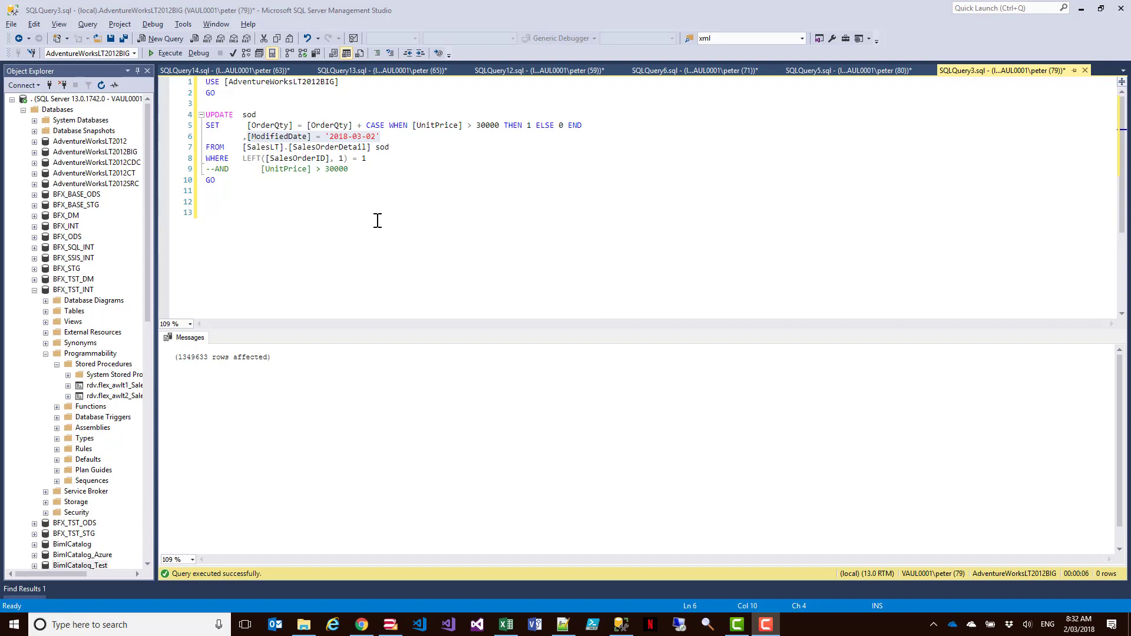
left_click_drag(282, 362, 175, 357)
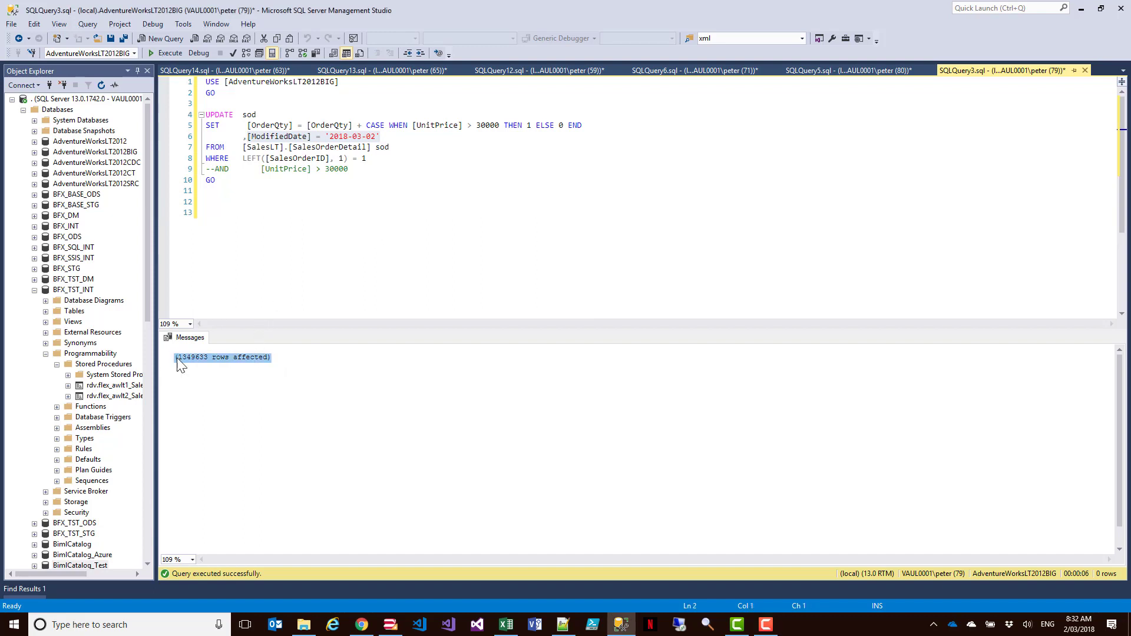
left_click(273, 277)
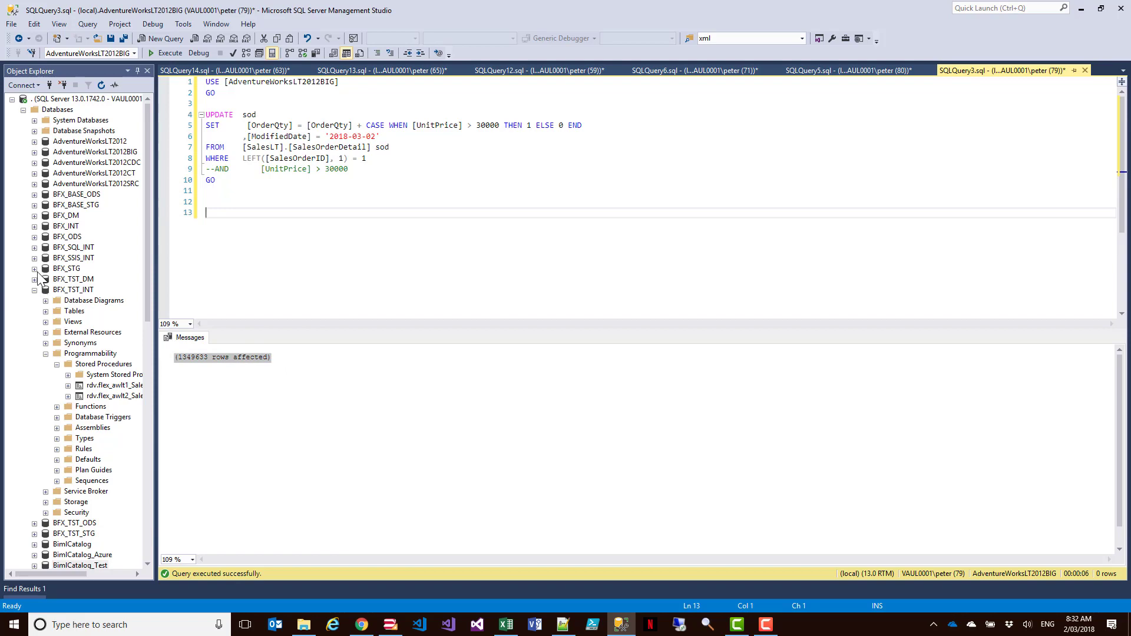
- Expand the BFX_TST_STG tables, review the database's Disk Usage by Top Tables report for staged record counts, and close it
scroll(39, 278, "down", 5)
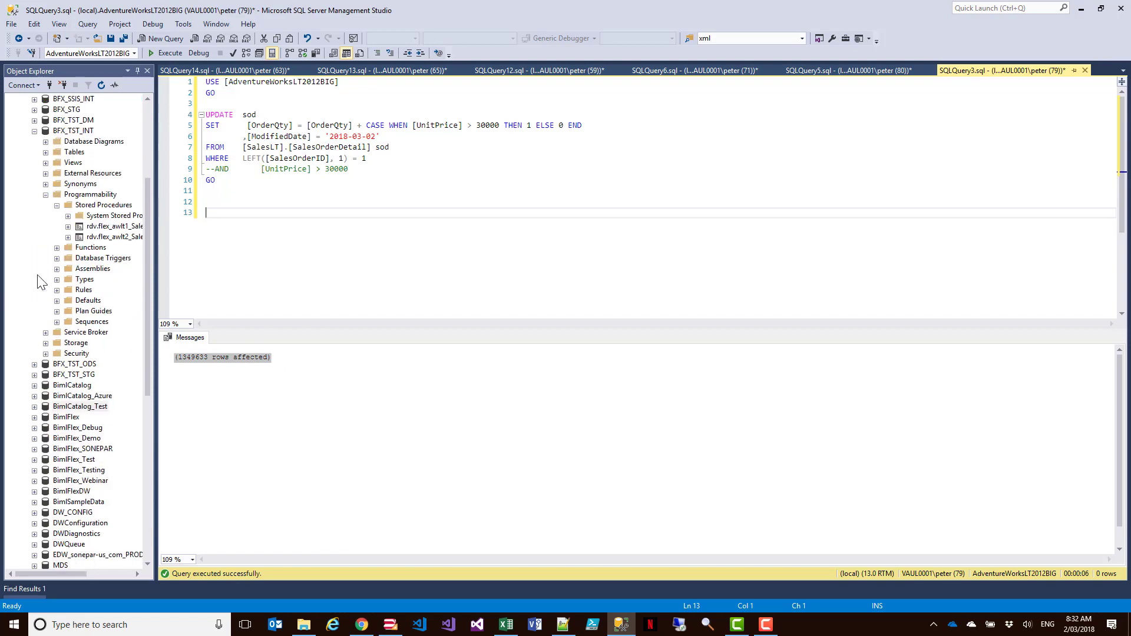
left_click(34, 375)
left_click(46, 396)
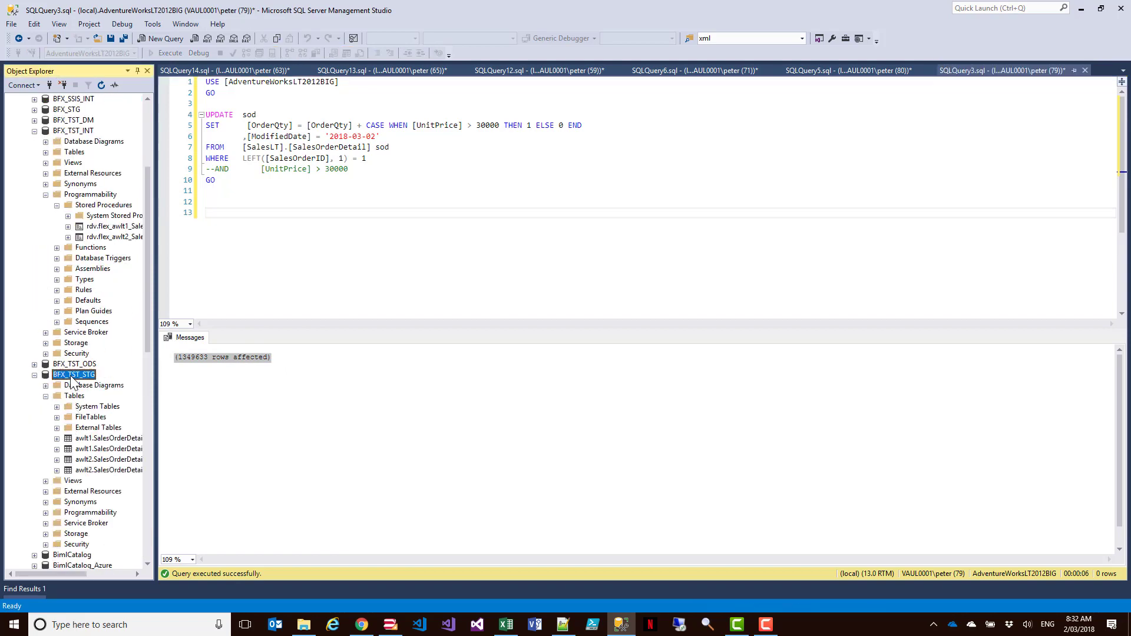
right_click(71, 374)
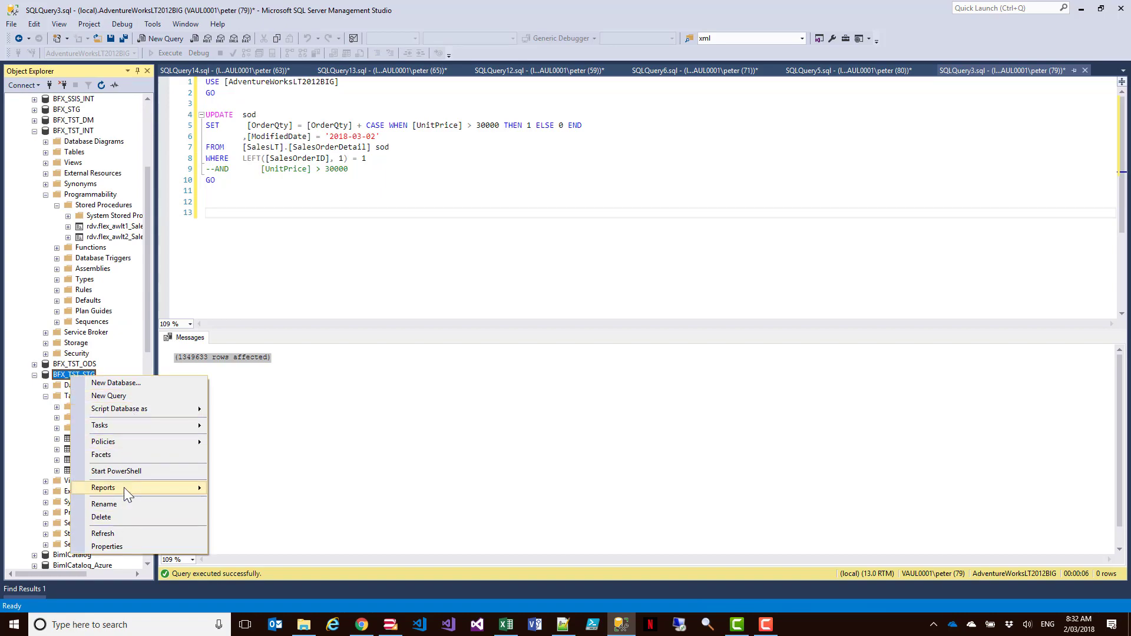
mouse_move(124, 488)
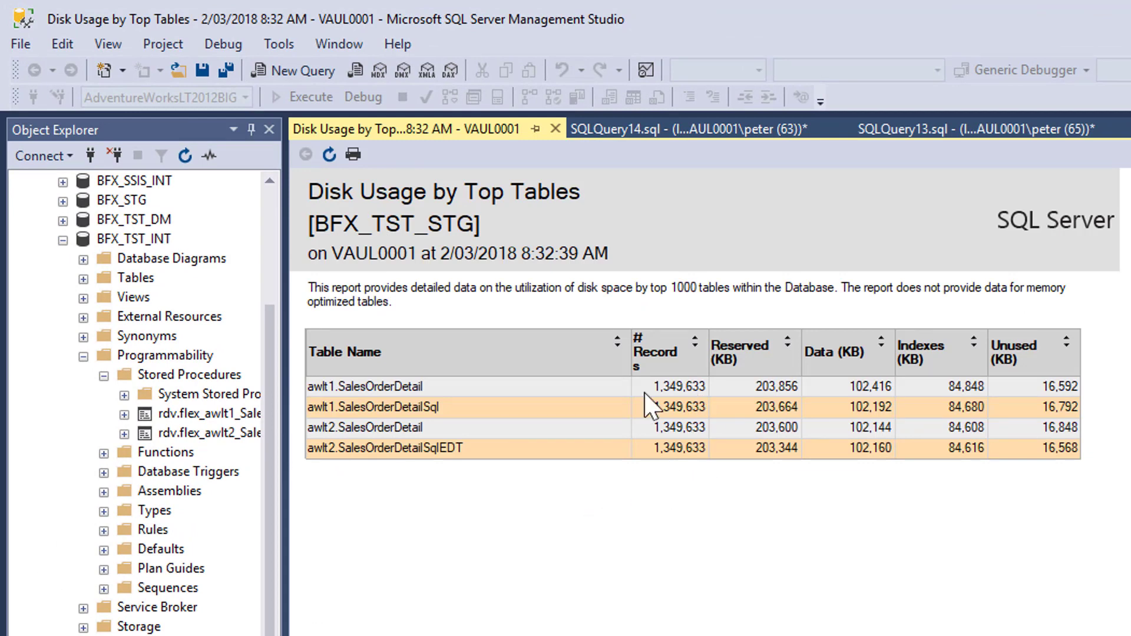
left_click(555, 128)
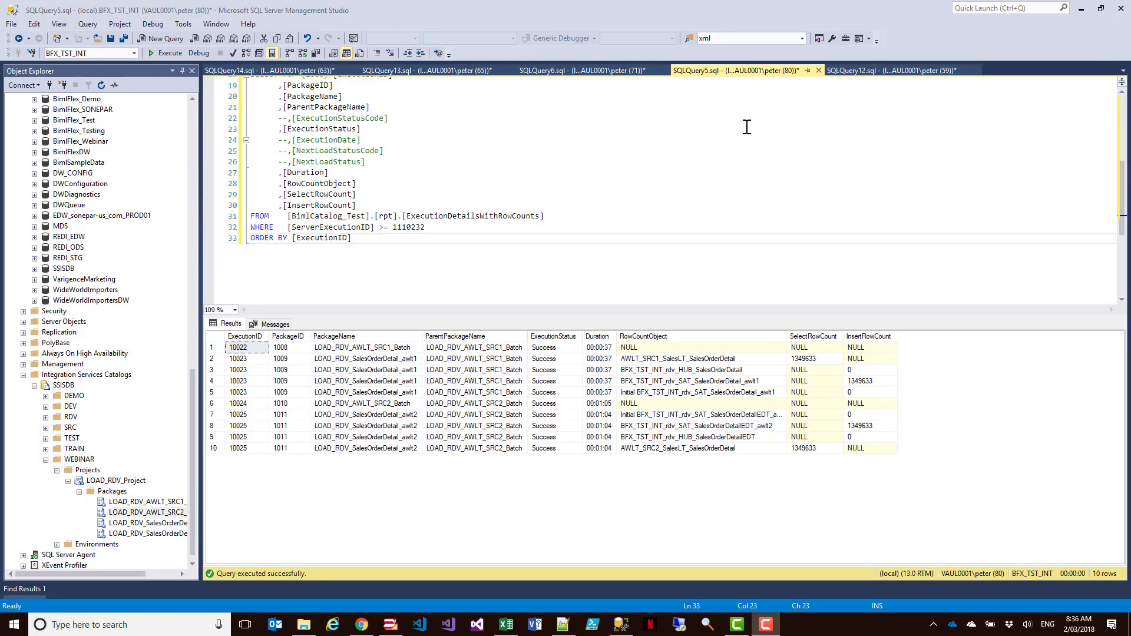
- Review the delta load query filtered on ServerExecutionID >= 1110232 and its package durations and row counts
scroll(601, 224, "up", 2)
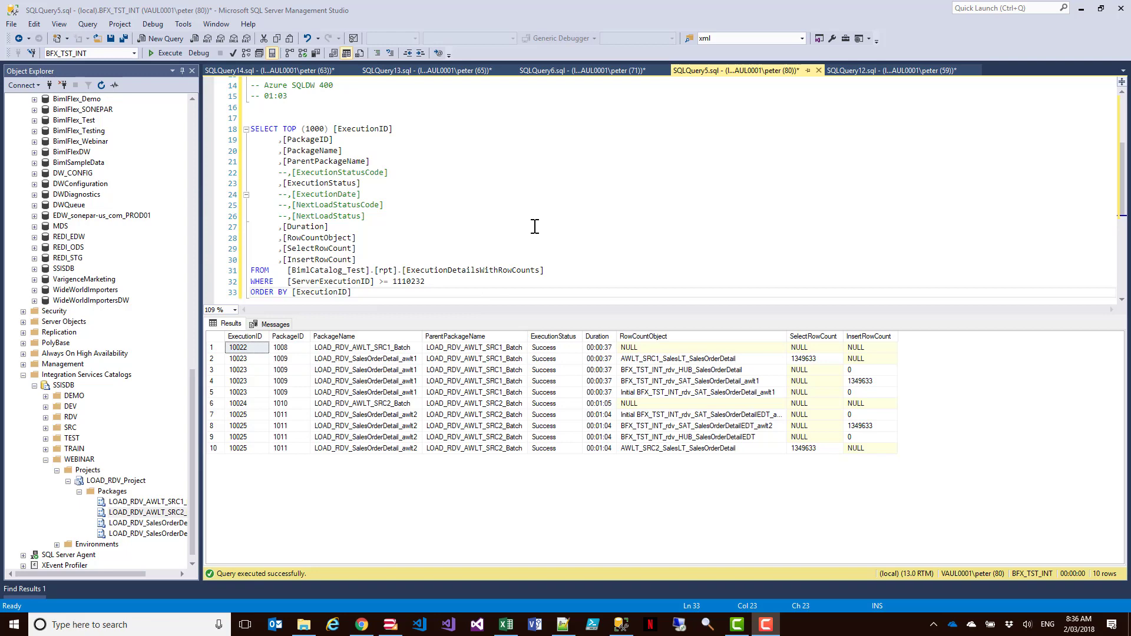
scroll(534, 226, "down", 1)
scroll(532, 227, "up", 1)
- Set the RowAuditId argument of the flex_awlt1_SalesOrderDetailSql procedure call to 3
key("ctrl+Tab")
left_click(443, 75)
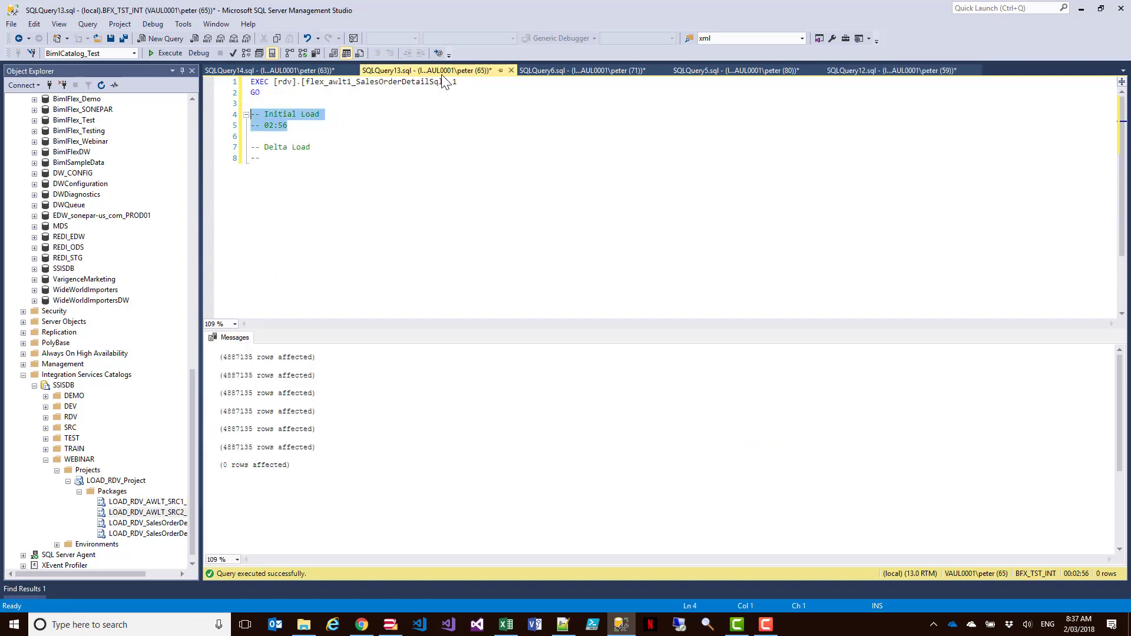
left_click(459, 83)
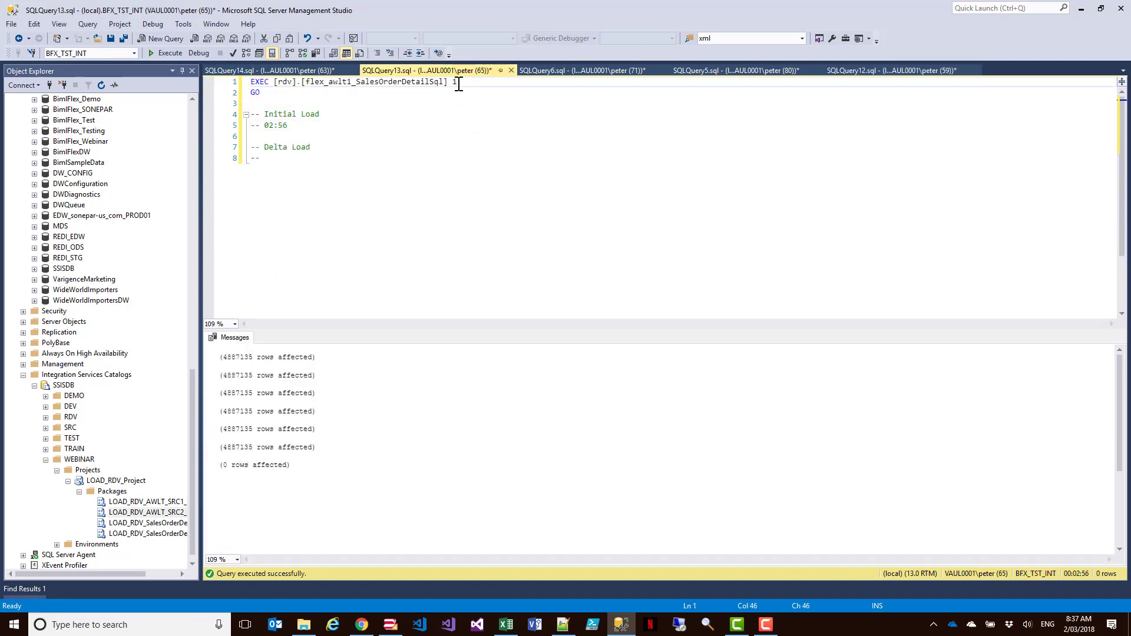
key("BackSpace")
type("3")
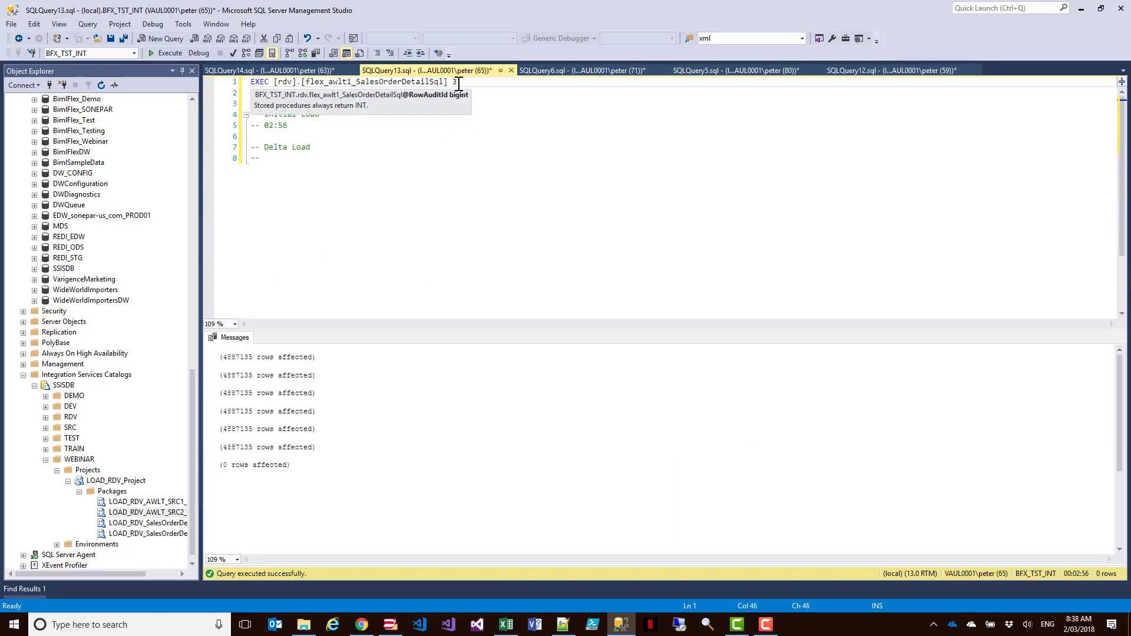
- Run the flex_awlt1_SalesOrderDetailSql procedure with argument 3 as the delta load
left_click(460, 137)
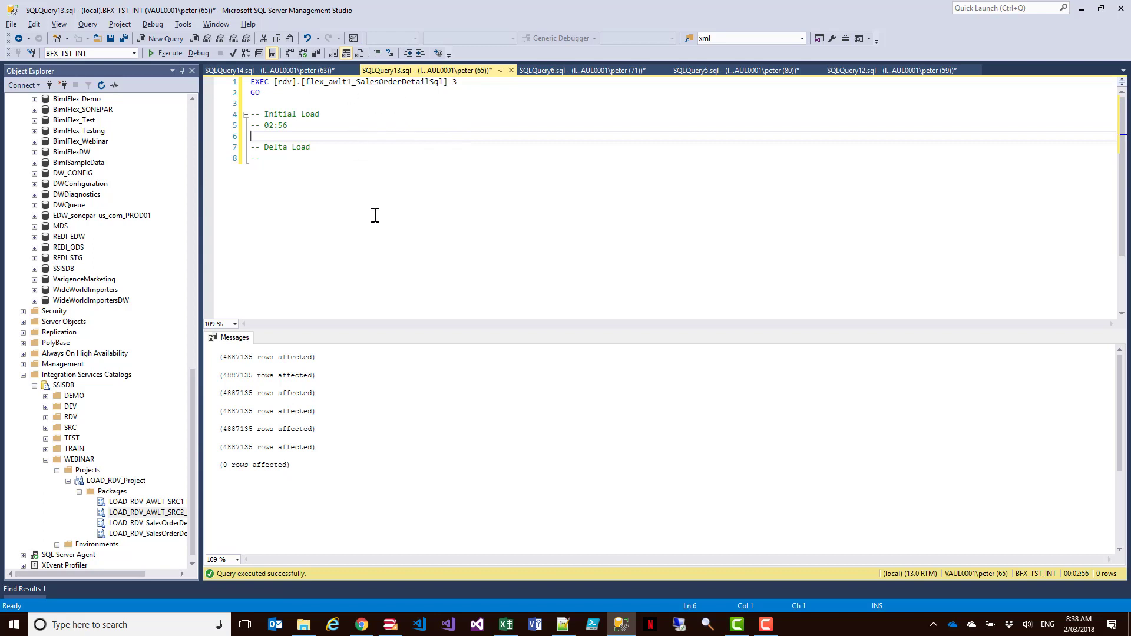
key("F5")
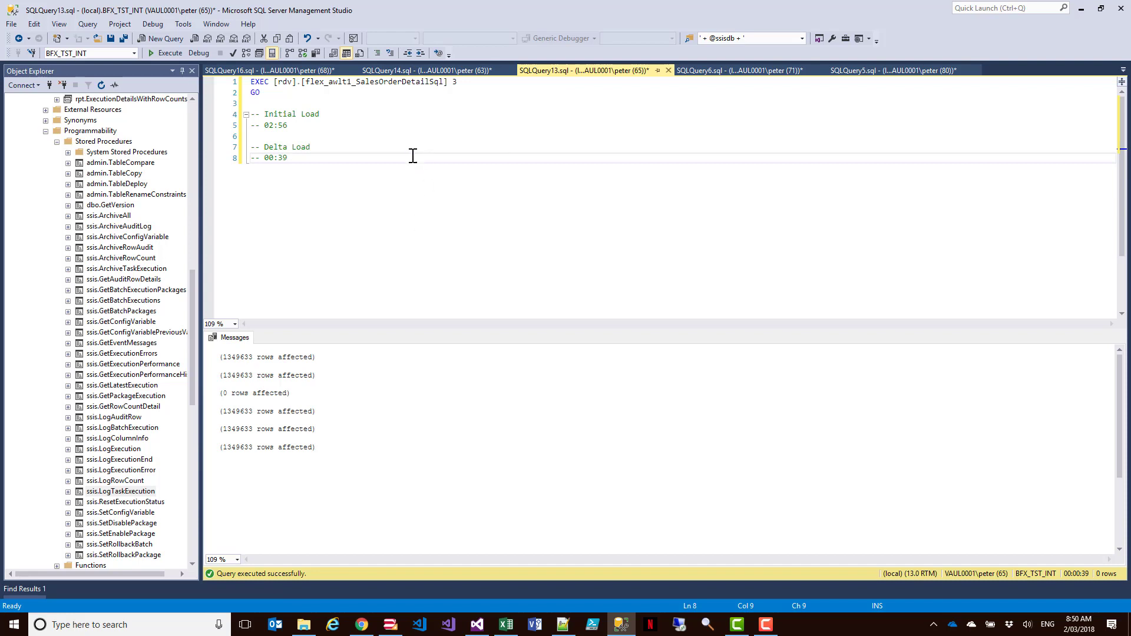
- Compare the delta load times noted for the Sql and SqlEDT procedures with the END_DATES task duration in the SSIS task query results
left_click_drag(290, 158, 250, 147)
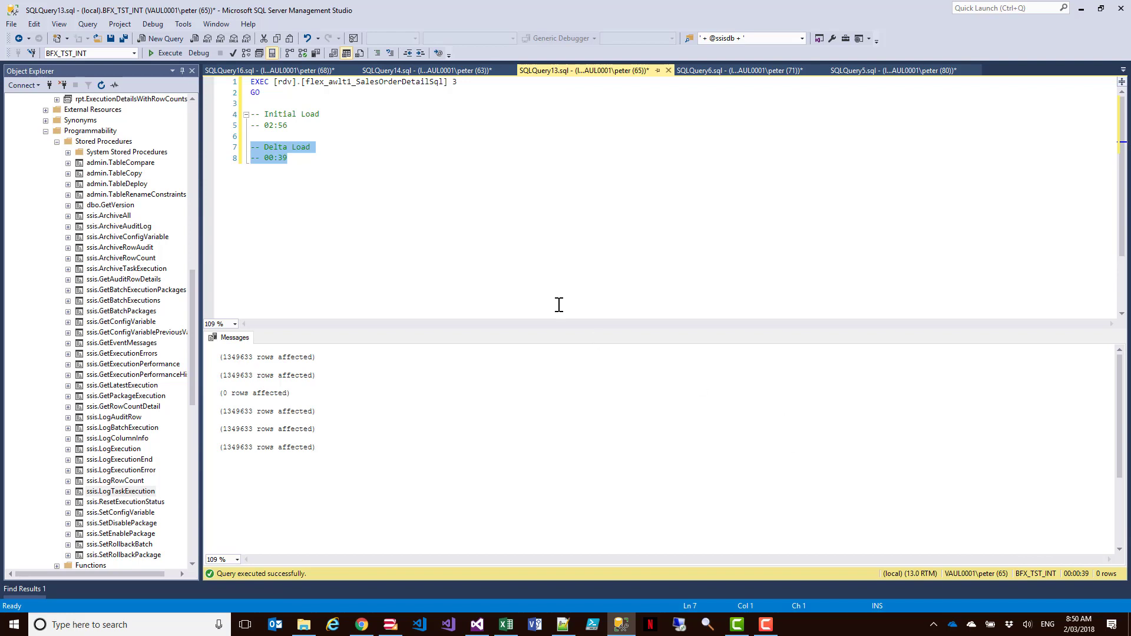
left_click(433, 70)
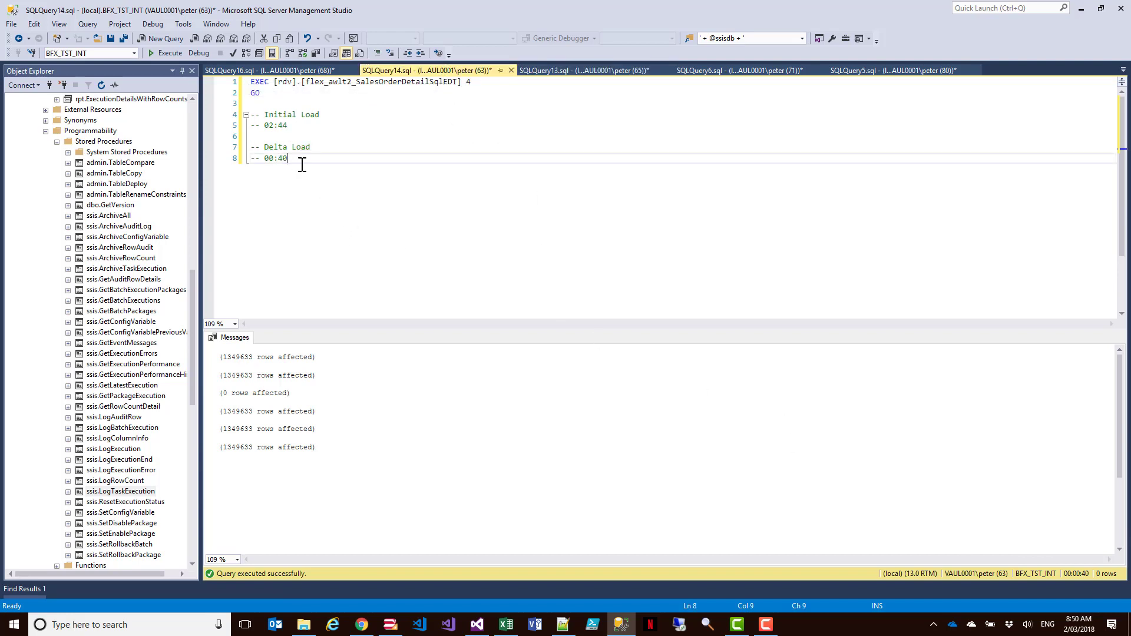
left_click_drag(295, 158, 218, 151)
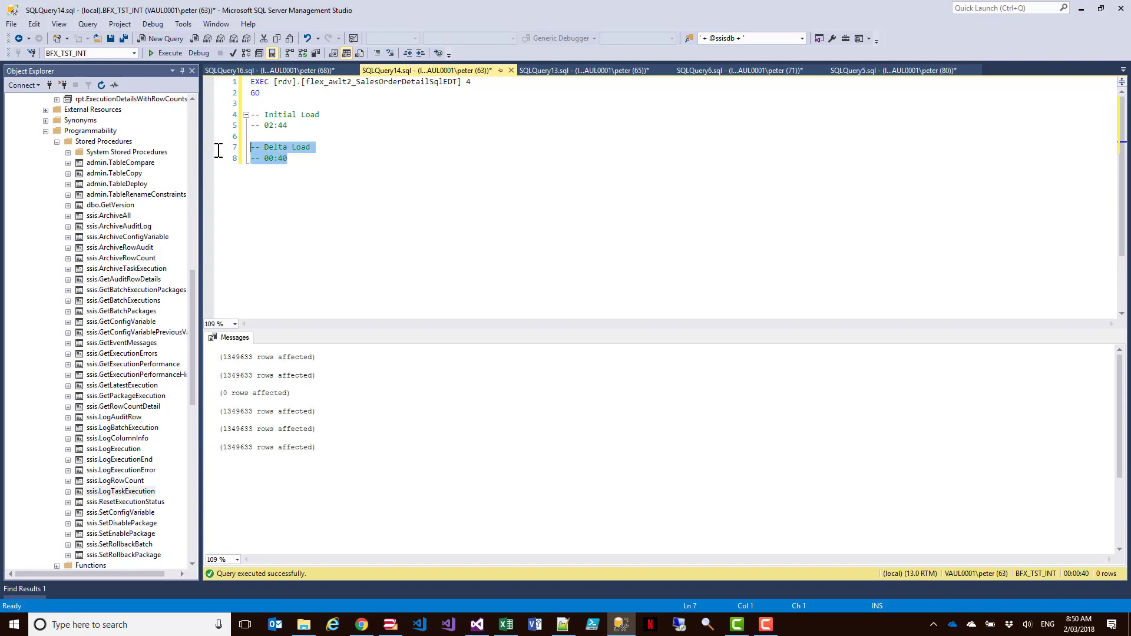
left_click(422, 190)
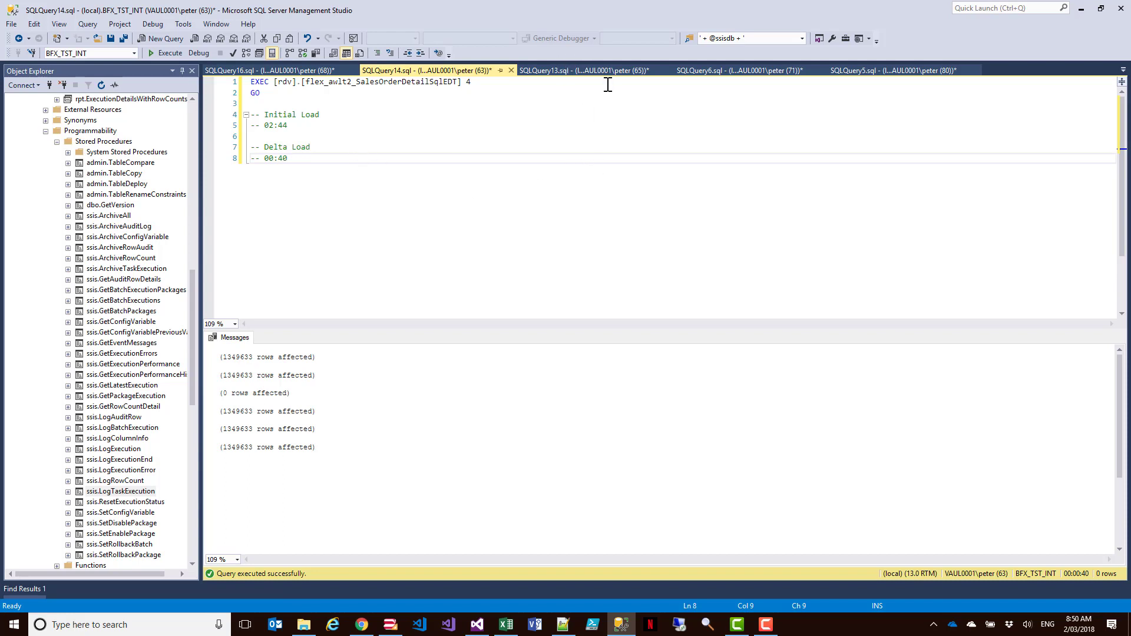
left_click(283, 73)
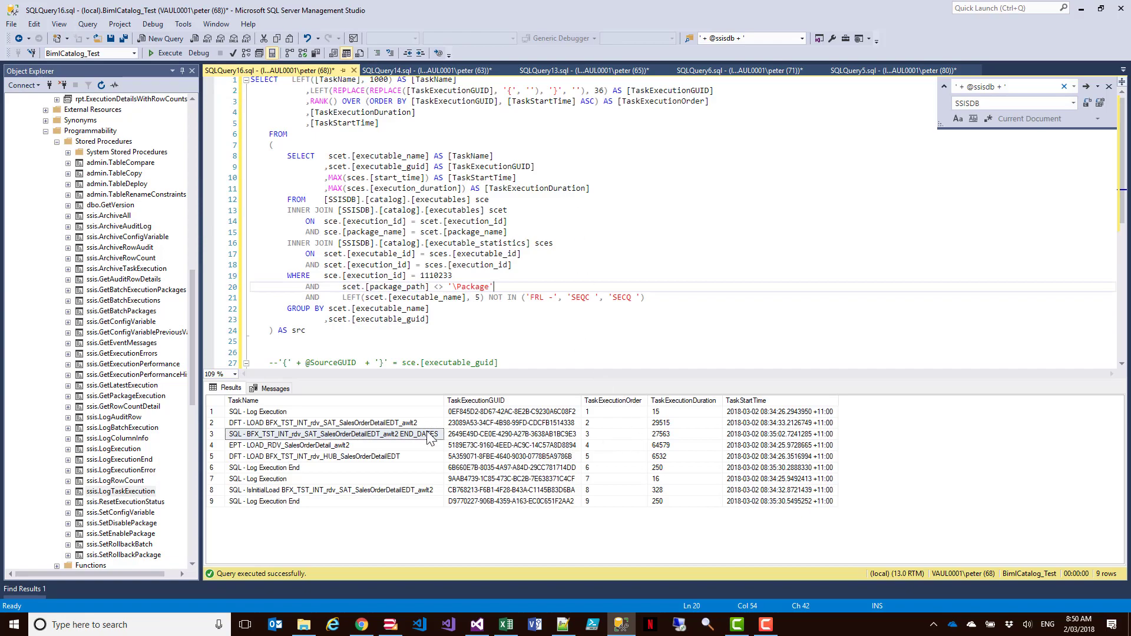
left_click(668, 436)
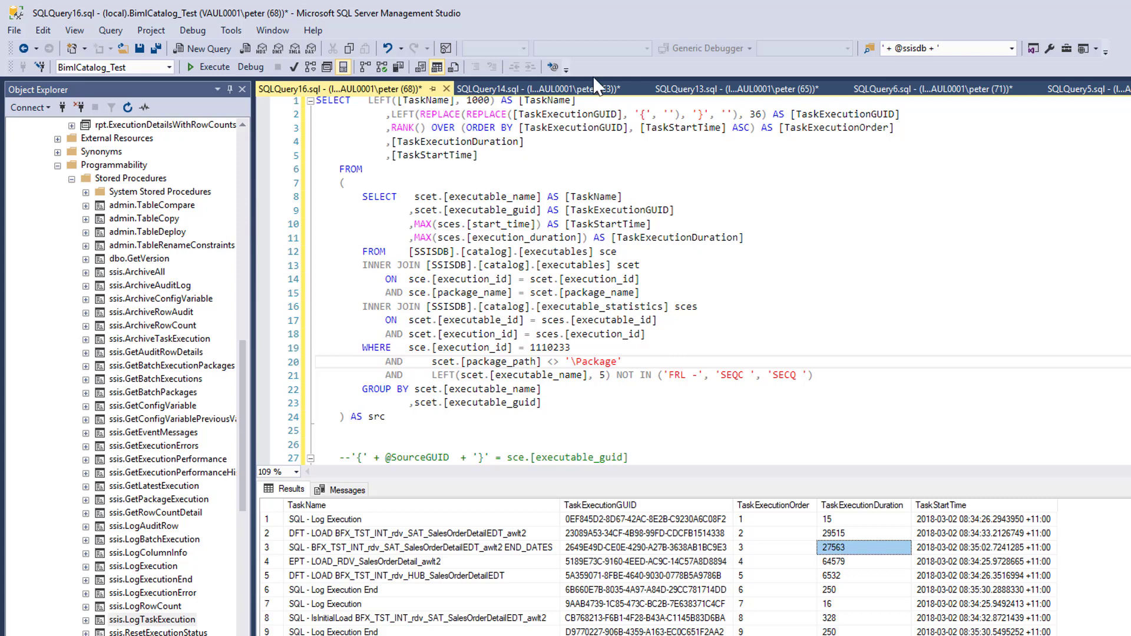
- Copy the Azure SQLDW 100 (03:03) and 400 (01:03) timing comments from SQLQuery5.sql to below the delta load note in the flex_awlt2_SalesOrderDetailSqlEDT script
left_click(571, 89)
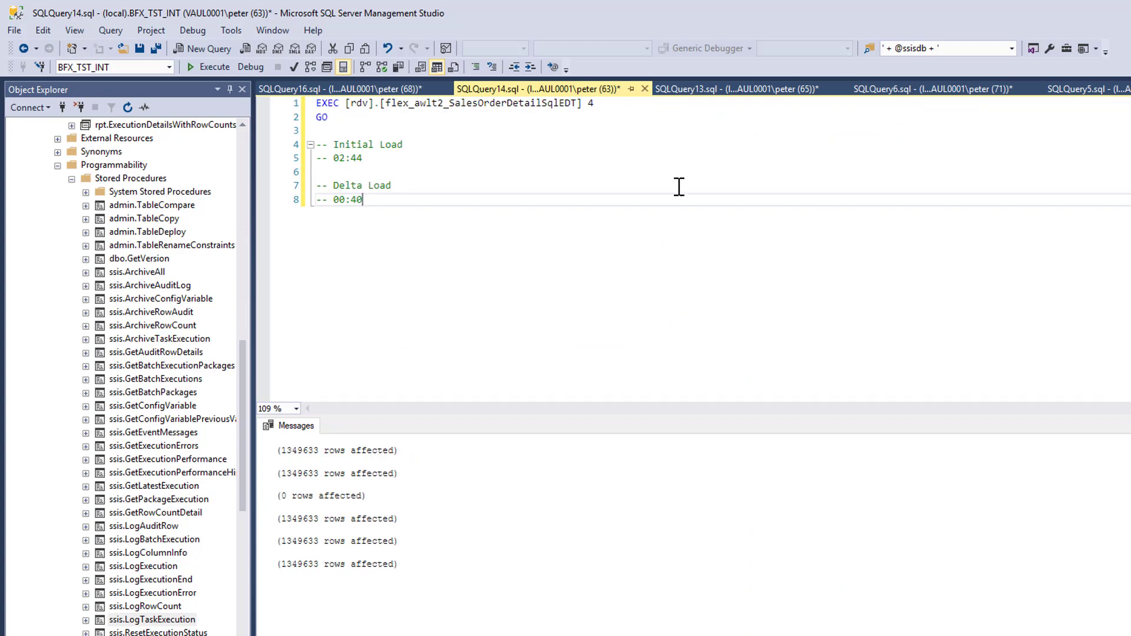
left_click(911, 89)
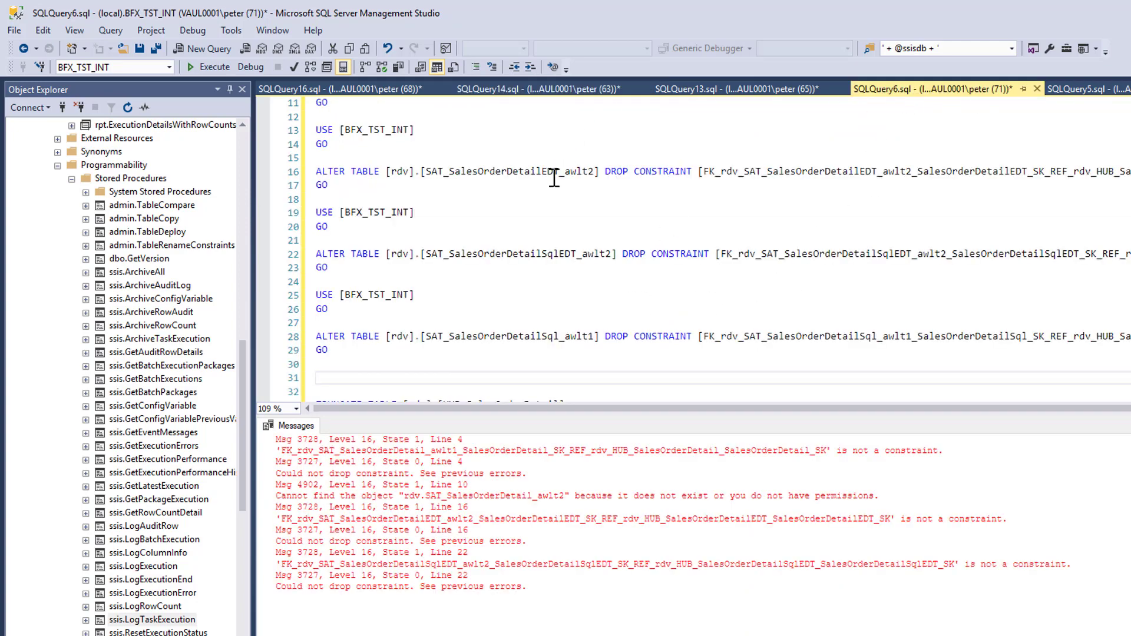
scroll(678, 189, "up", 4)
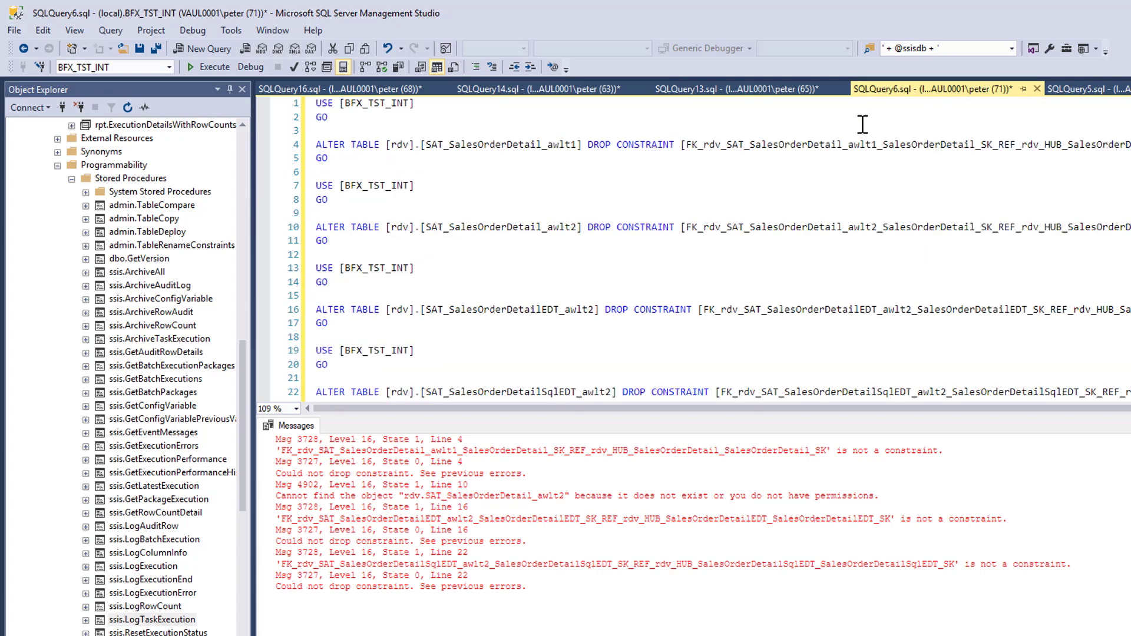
left_click(1073, 95)
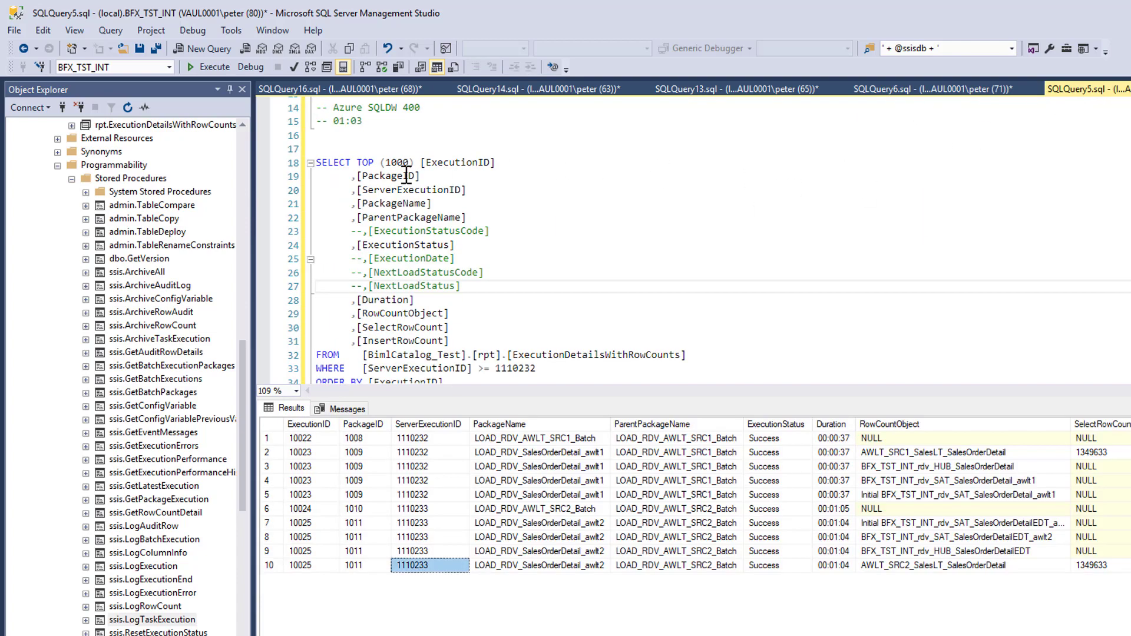
scroll(373, 126, "up", 3)
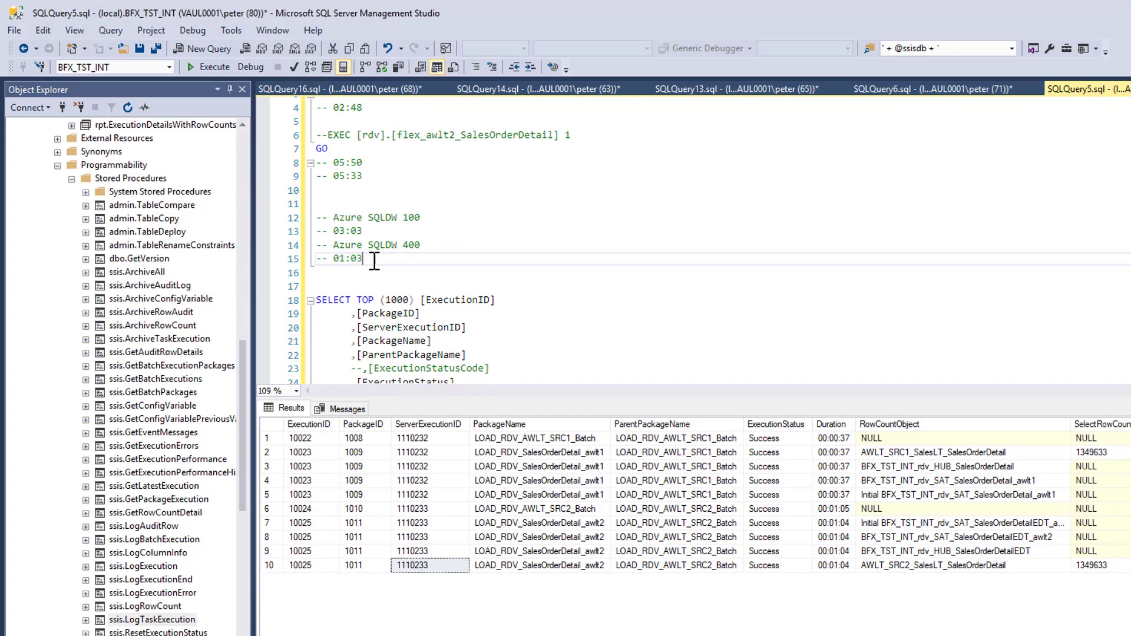
left_click_drag(374, 259, 296, 218)
key("ctrl+c")
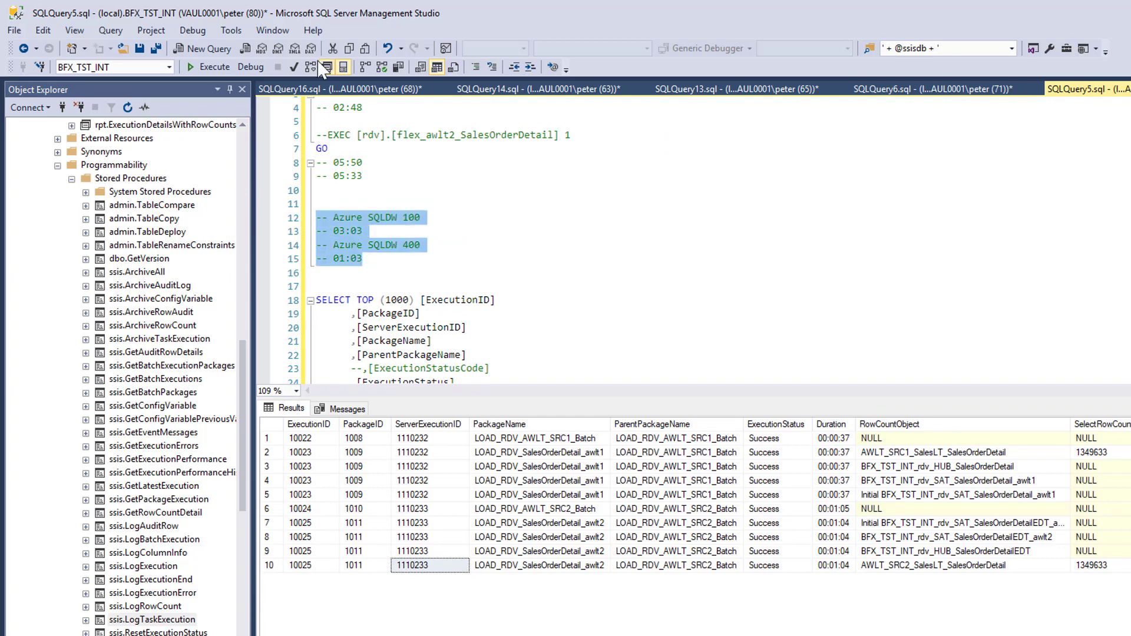
left_click(297, 89)
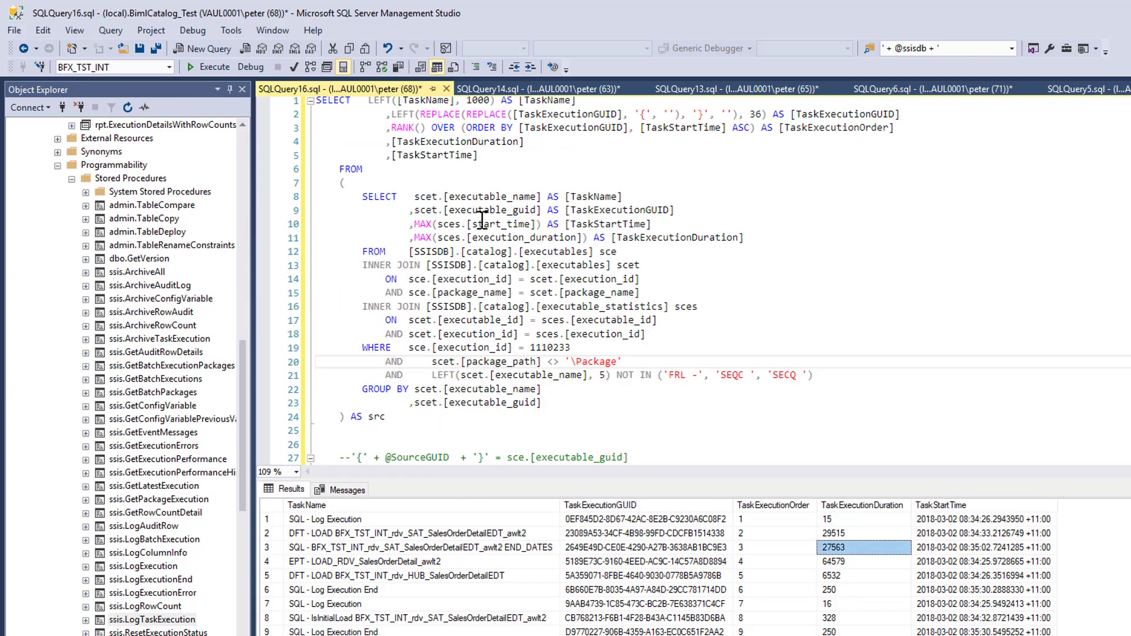
left_click(504, 91)
key("Return")
key("Return")
key("Return")
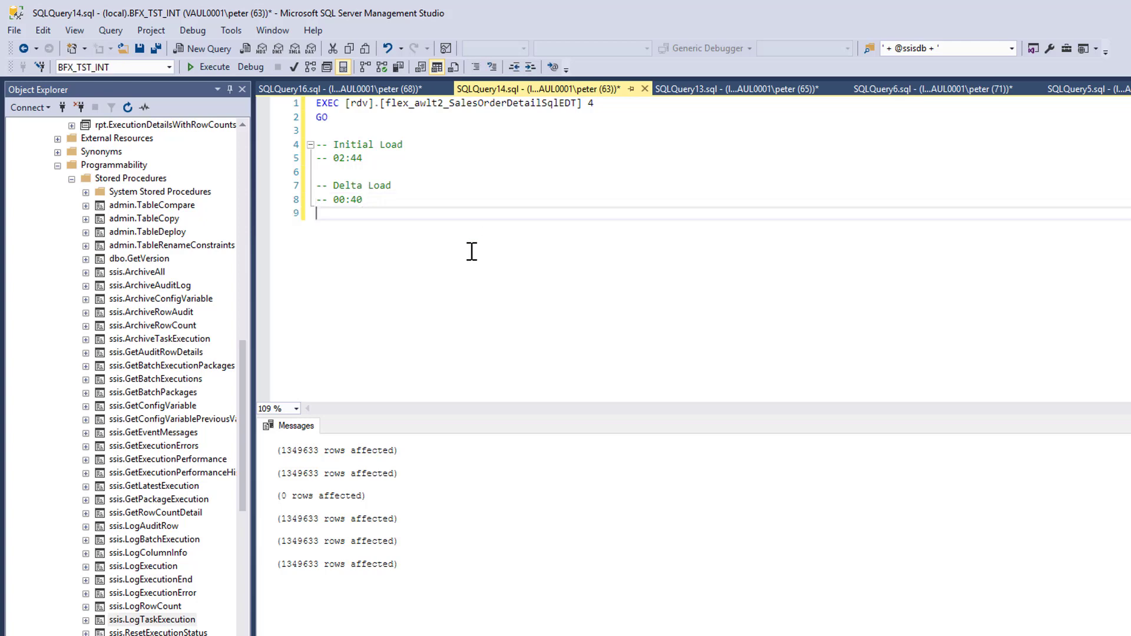
key("ctrl+v")
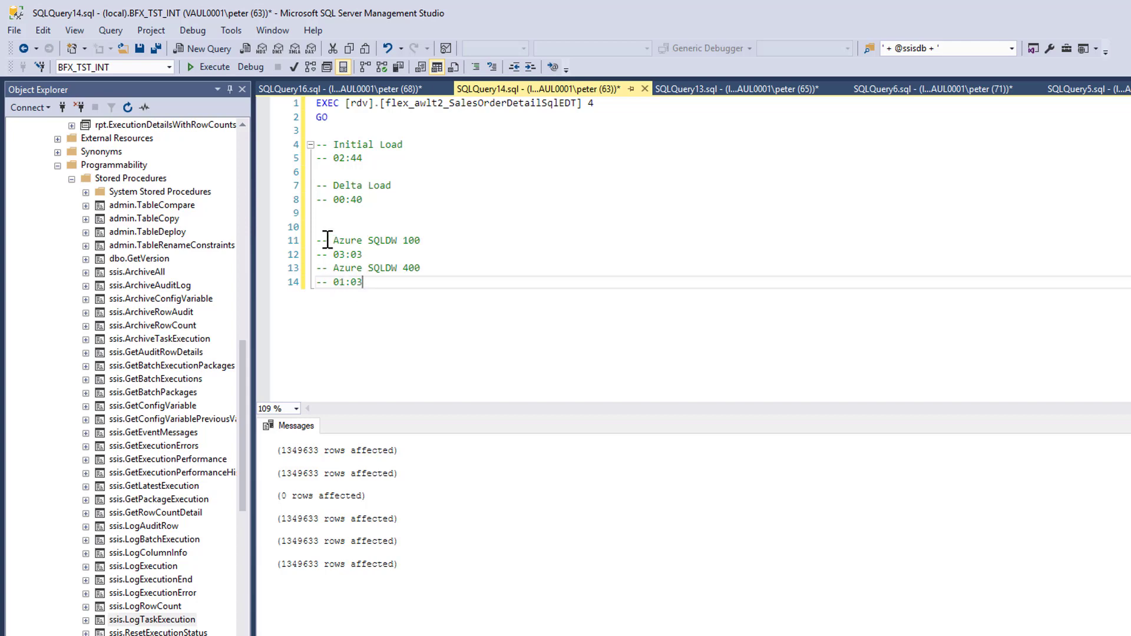
- Review the pasted timing comments, comparing the Azure SQLDW 100 and Azure SQLDW 400 run times
left_click_drag(332, 241, 421, 242)
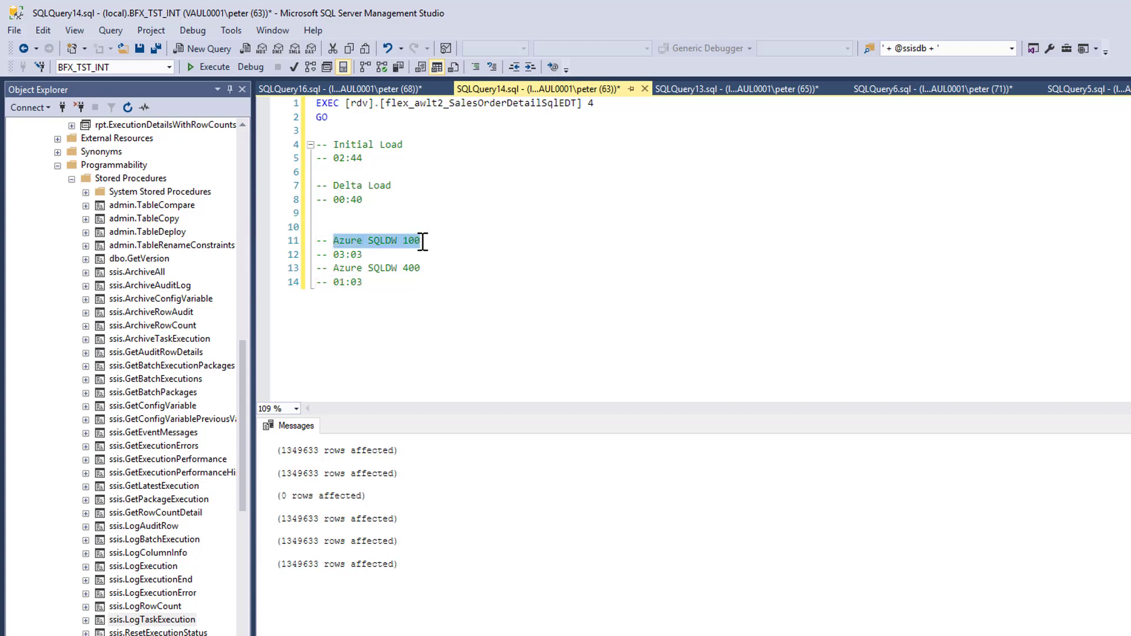
left_click(415, 240)
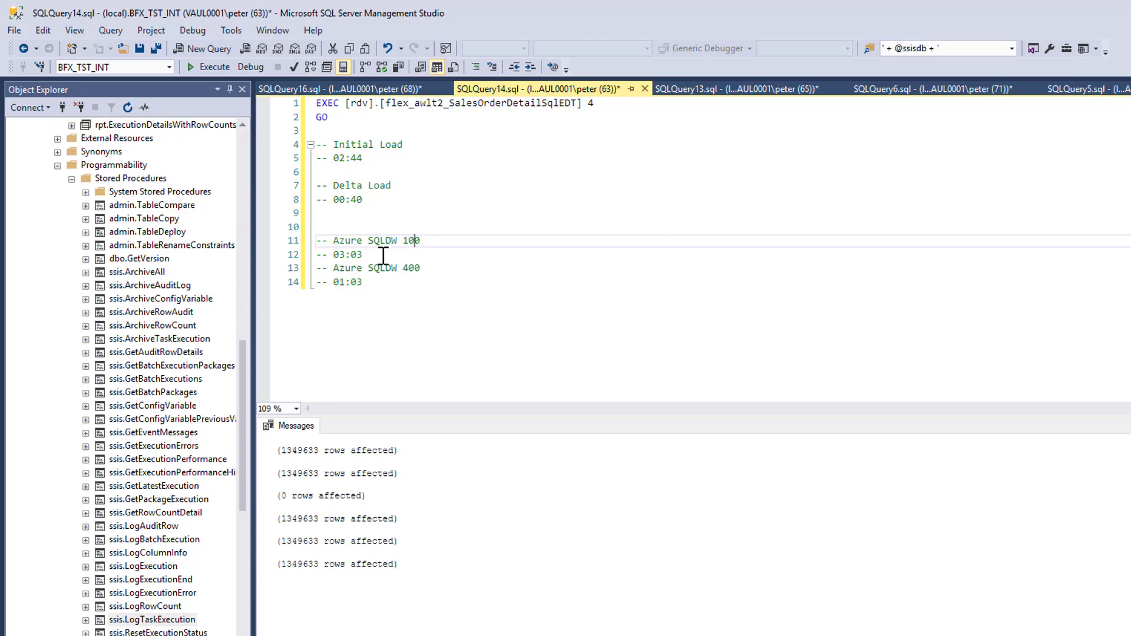
left_click_drag(367, 254, 333, 257)
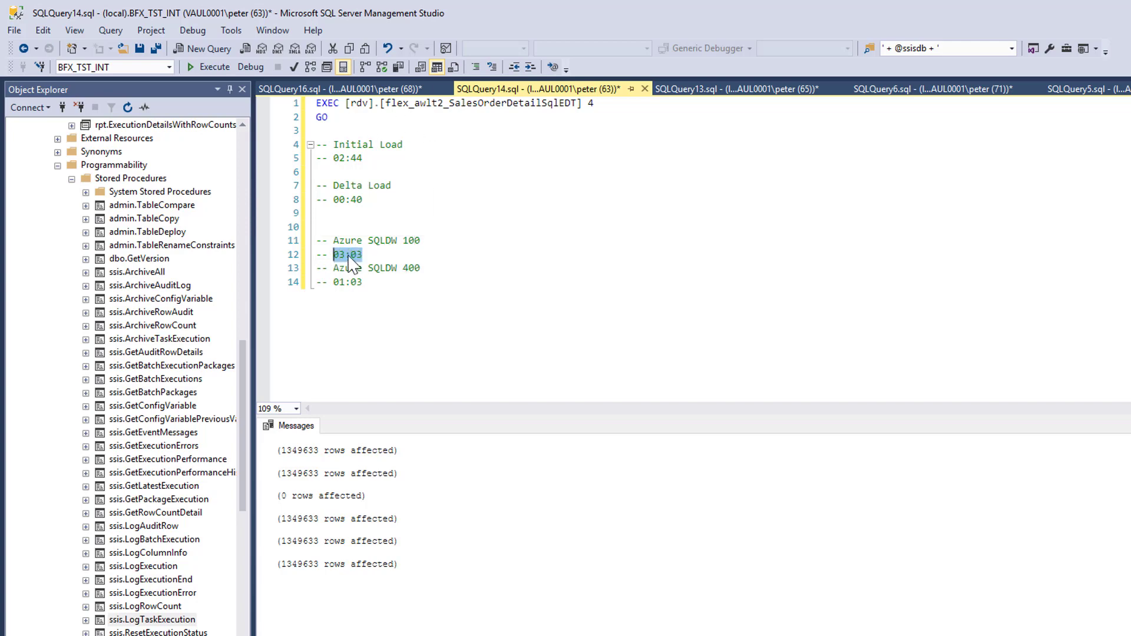
double_click(411, 268)
left_click_drag(362, 282, 334, 283)
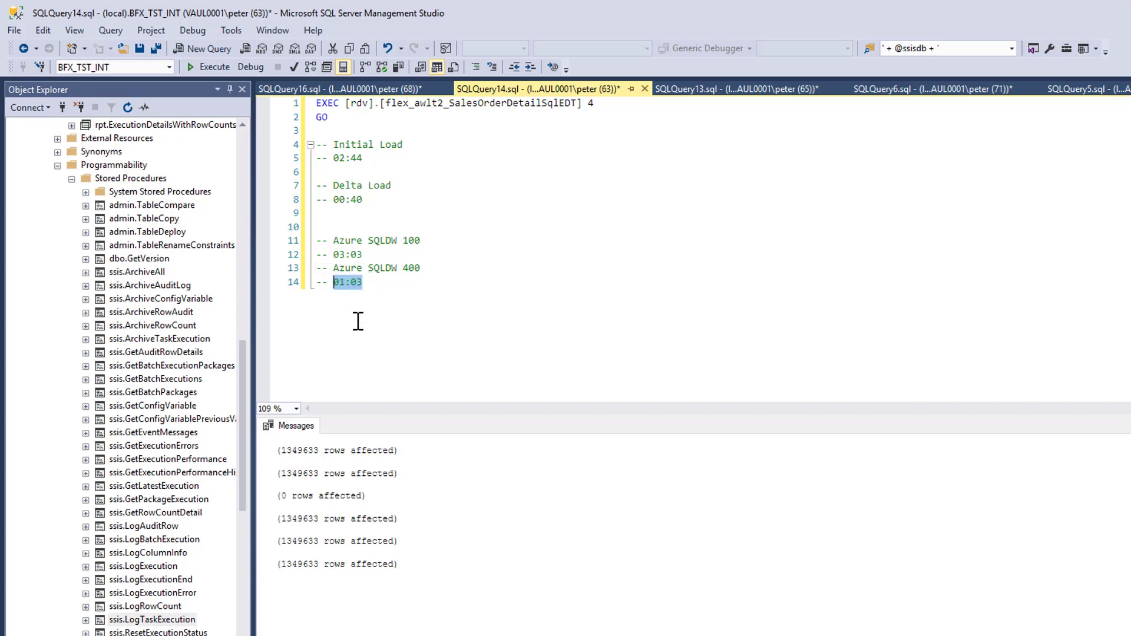